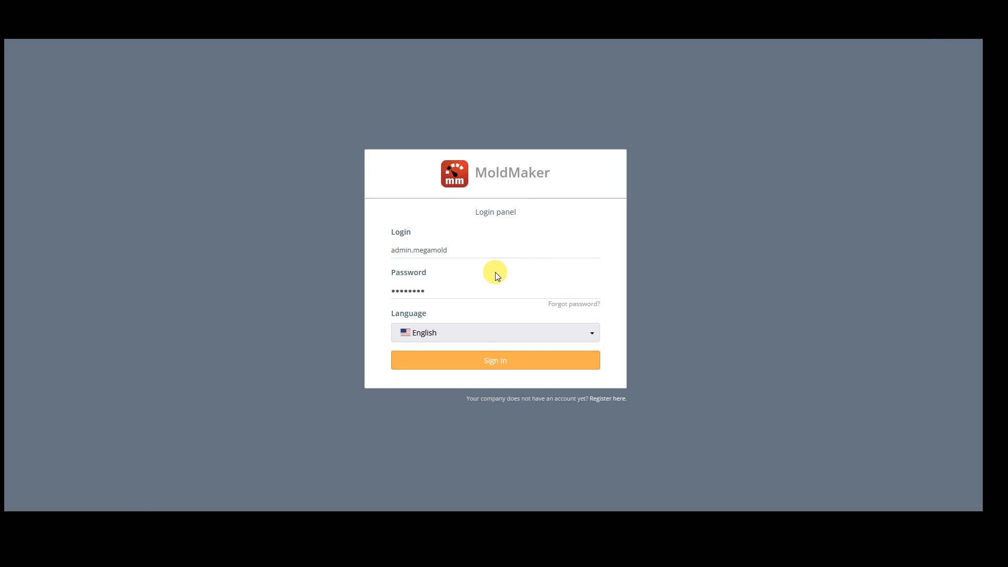
Step: Sign in and open the maintenance schedules of Tool 790 from the Tool Register
click(481, 361)
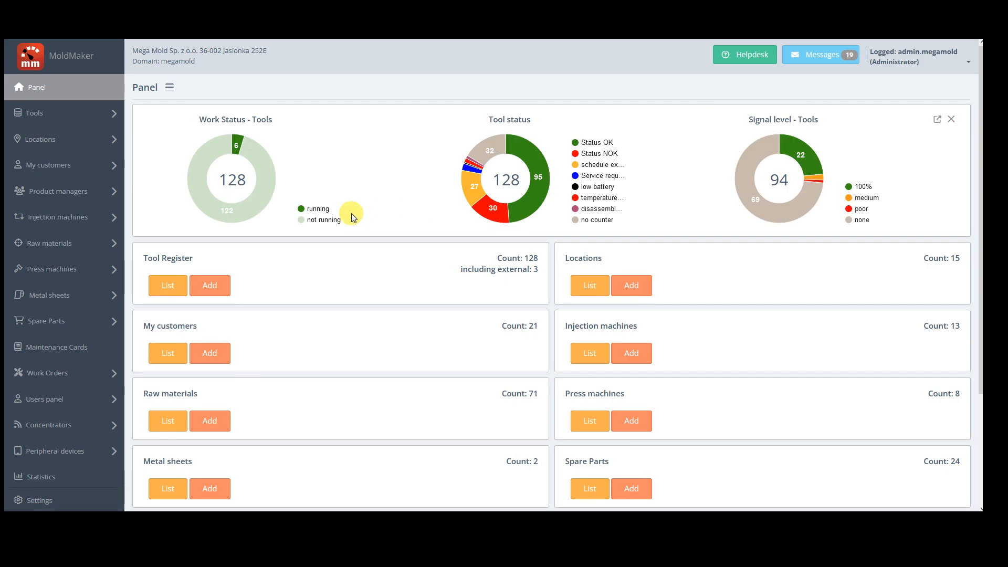
click(174, 287)
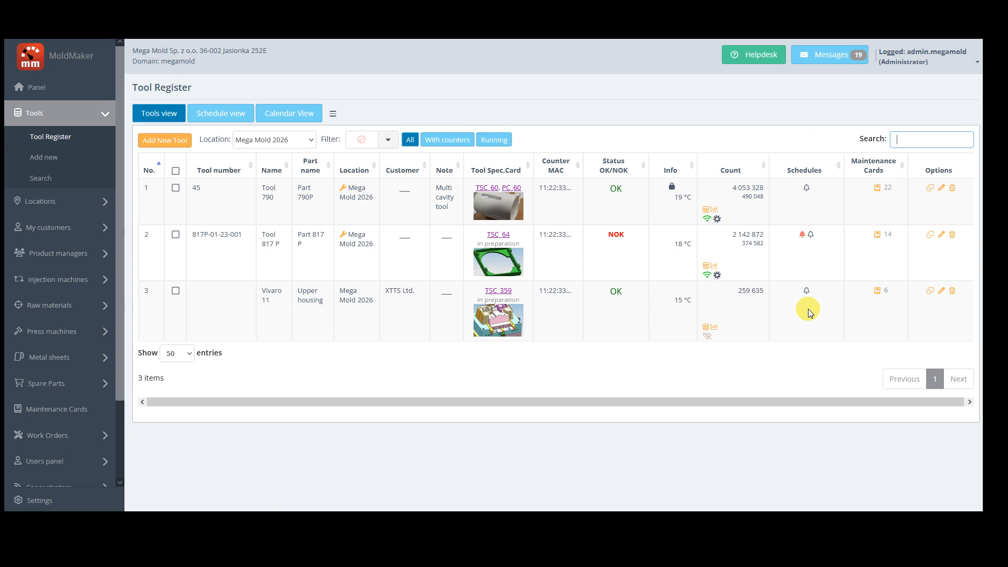
click(806, 192)
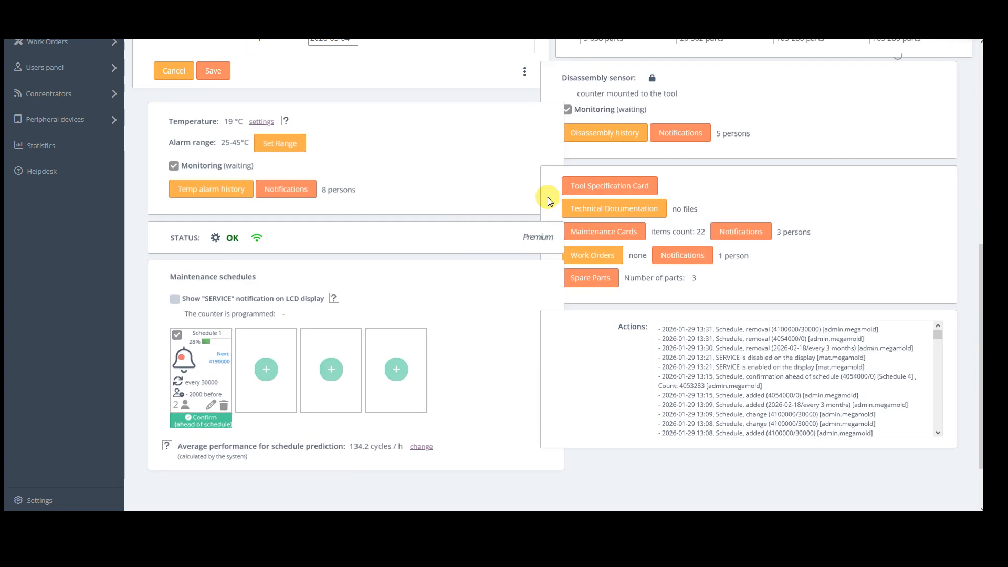
scroll(790, 302, down, 1)
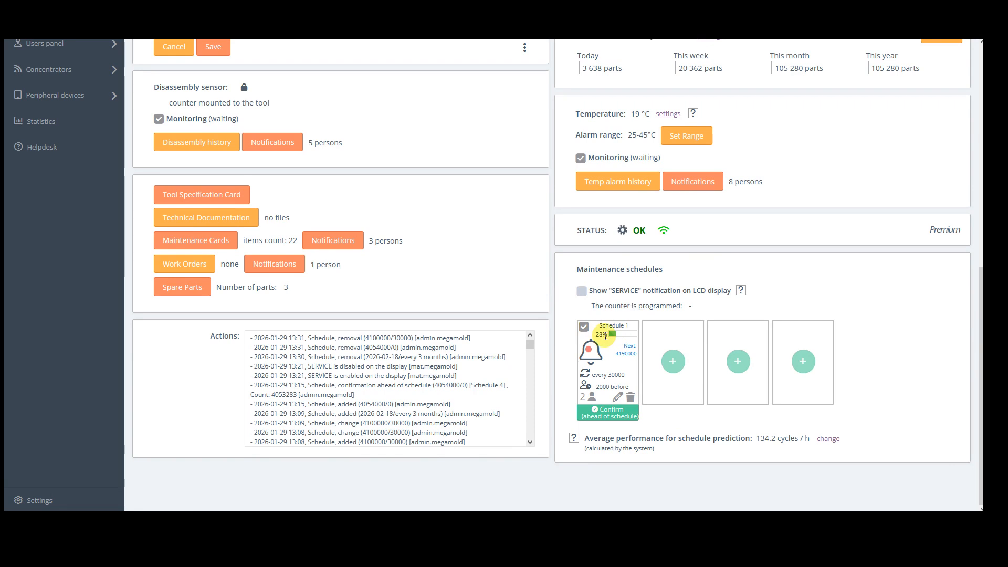
Step: Start Schedule 2 for Tool 790 with the description "Description ....", category preventive maintenance and the by cycles option
click(674, 363)
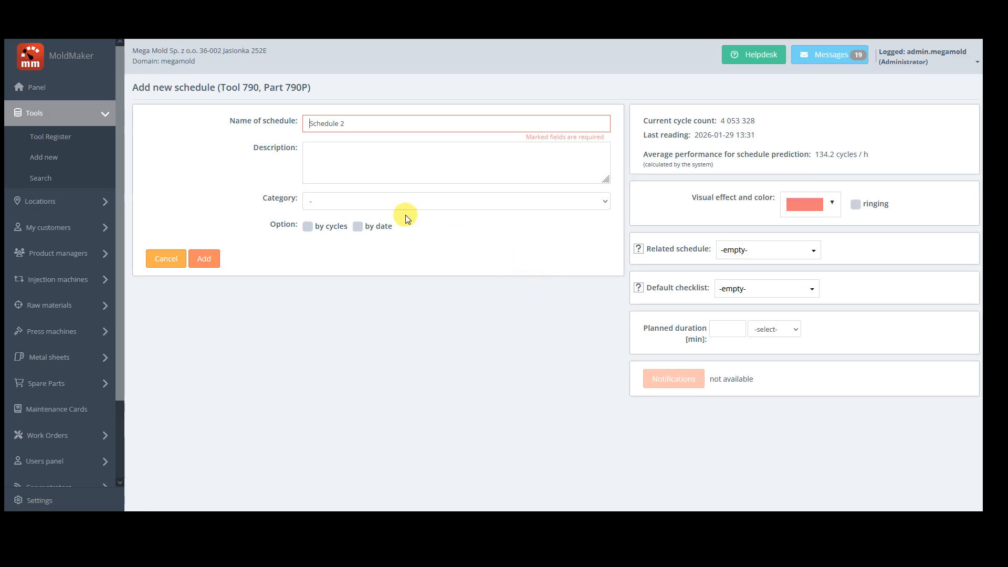
click(390, 162)
text(De)
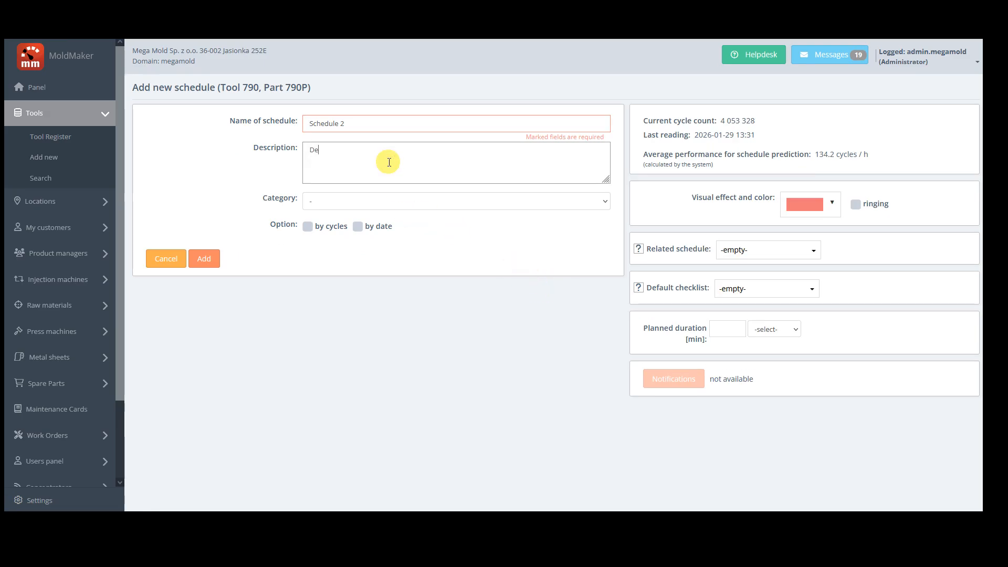
text(scription)
click(332, 202)
click(331, 255)
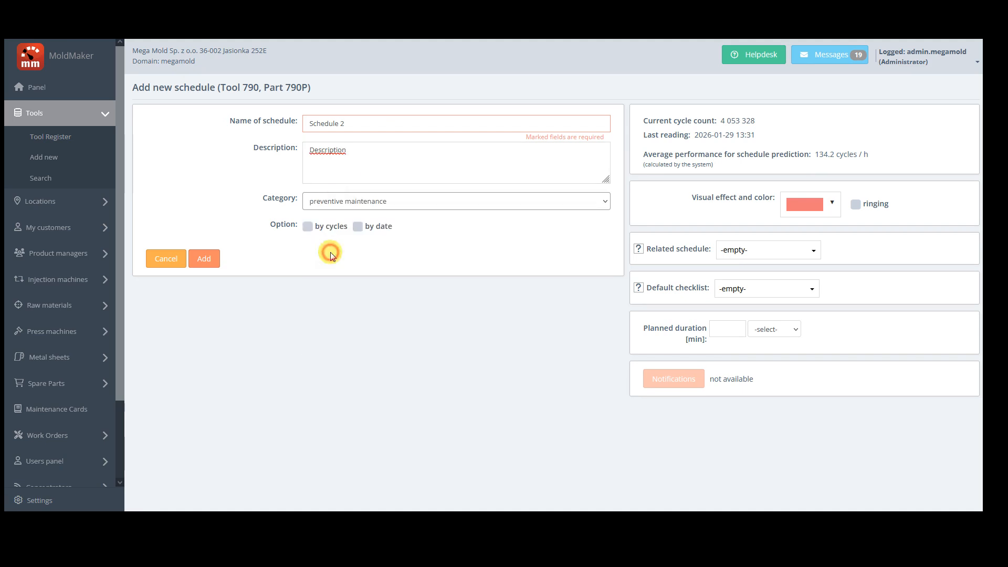
click(308, 227)
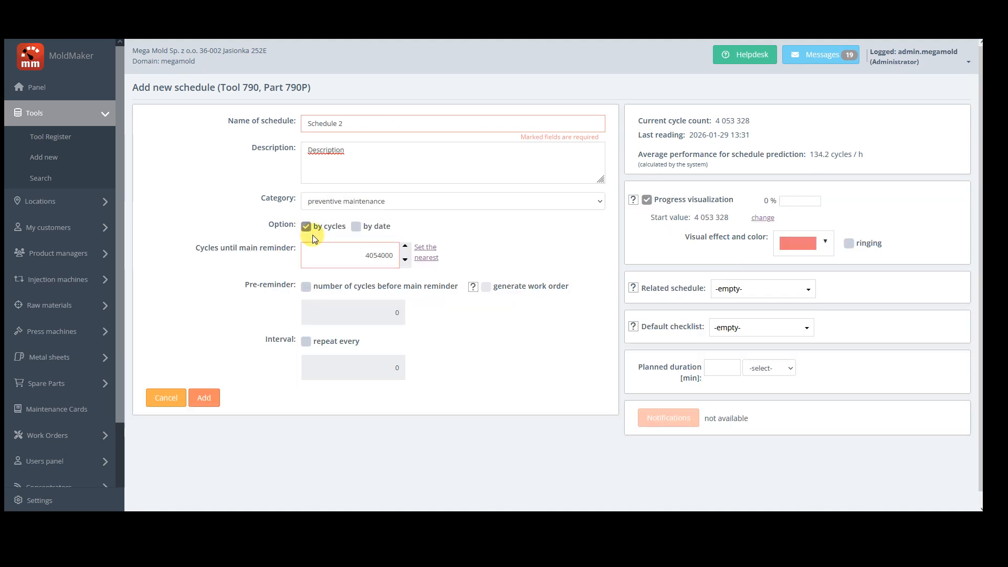
click(356, 173)
text(Description ...)
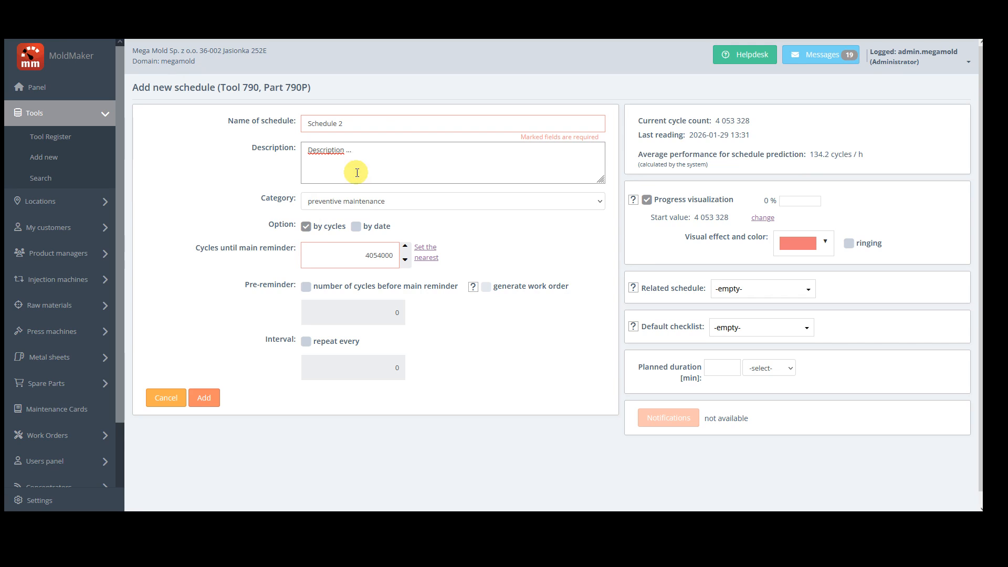
text(.)
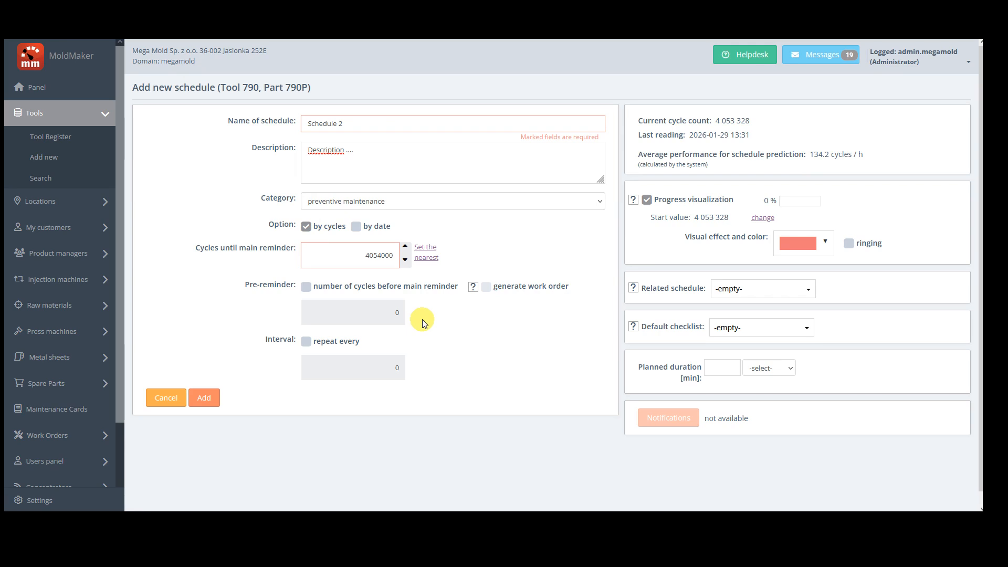
Step: Set the main reminder to 4100000 cycles and enable a pre-reminder 2000 cycles before it
double_click(360, 255)
text(4)
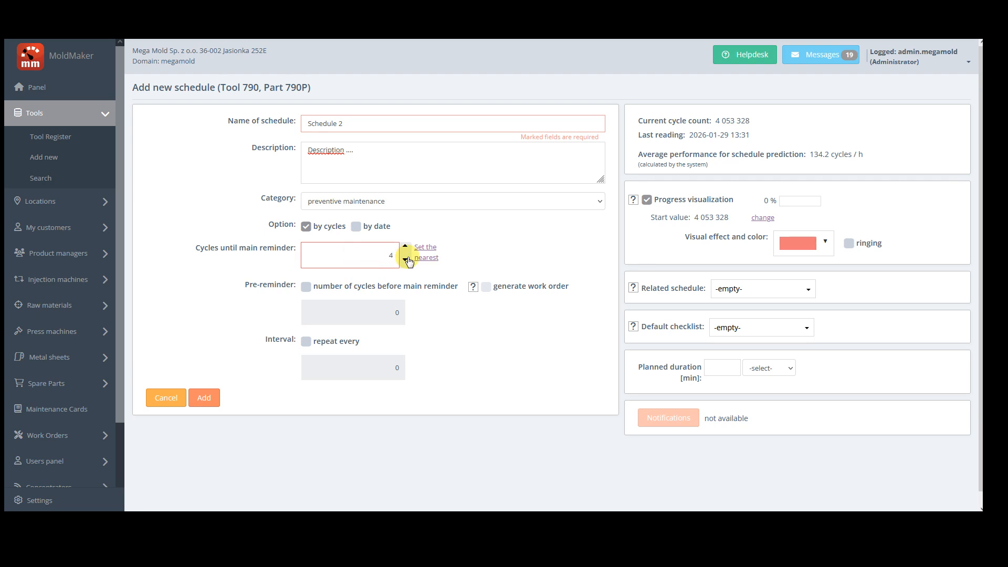
text(100000)
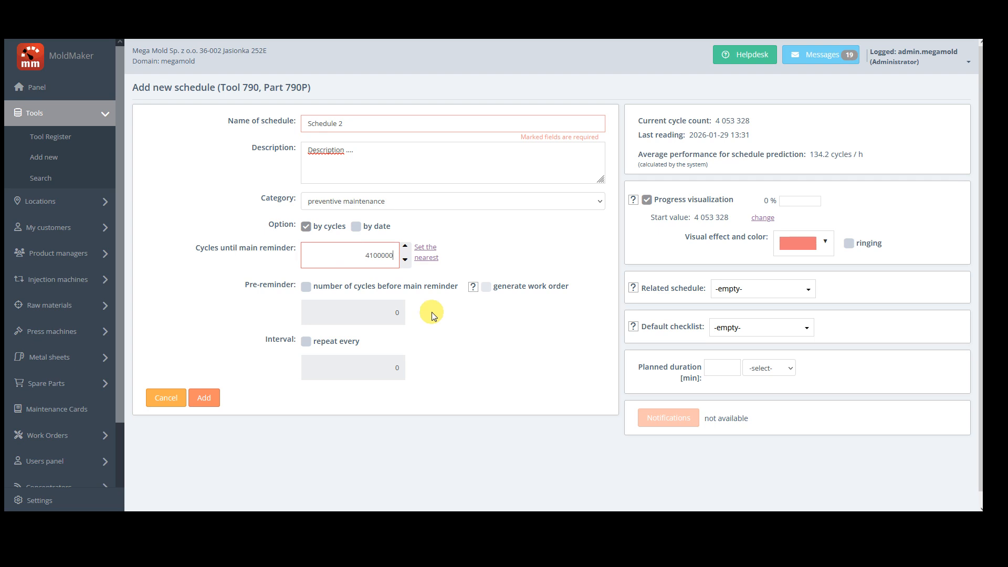
click(306, 286)
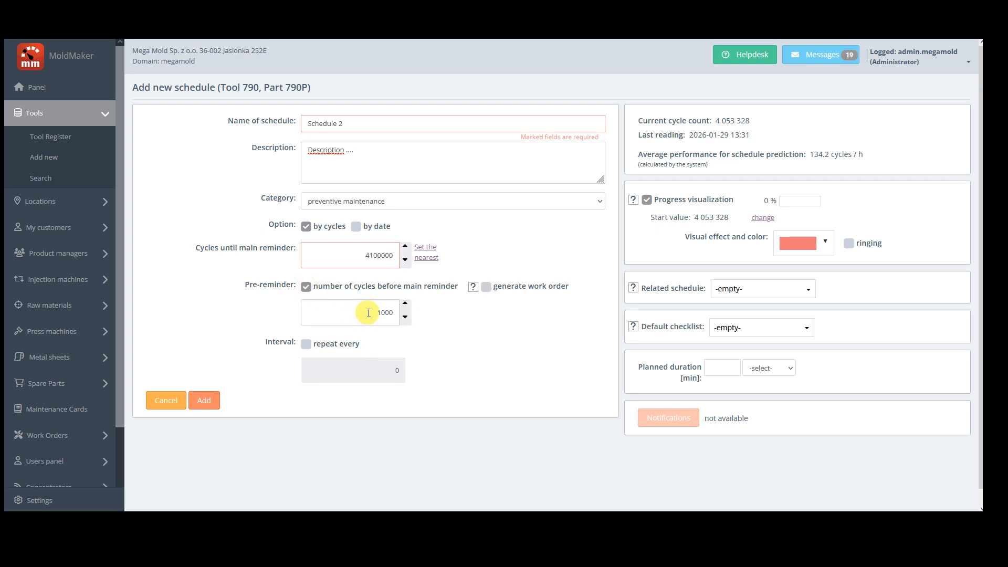
drag(374, 313, 406, 312)
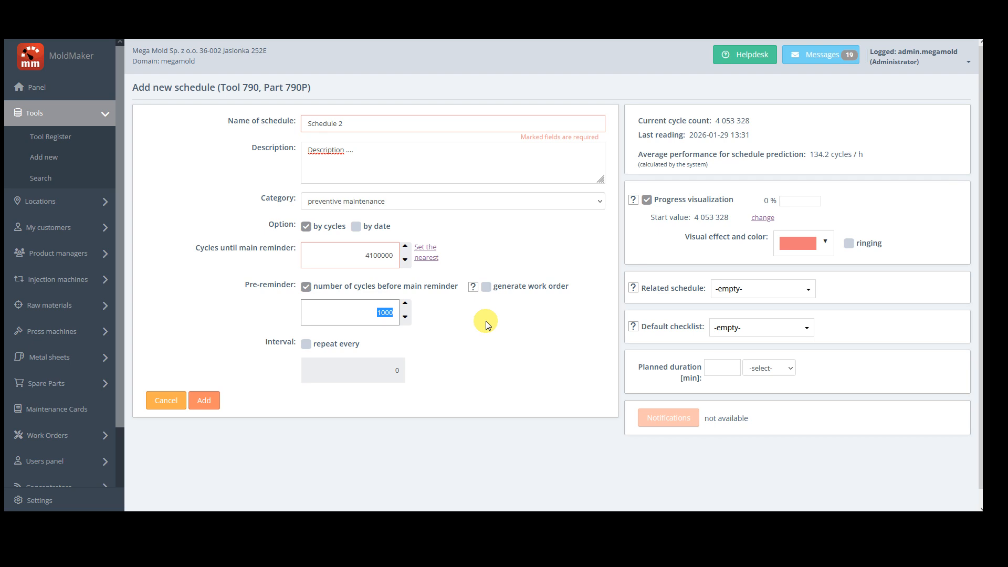
text(2000)
Step: Make the schedule repeat every 30000 cycles and add it to the tool
click(306, 344)
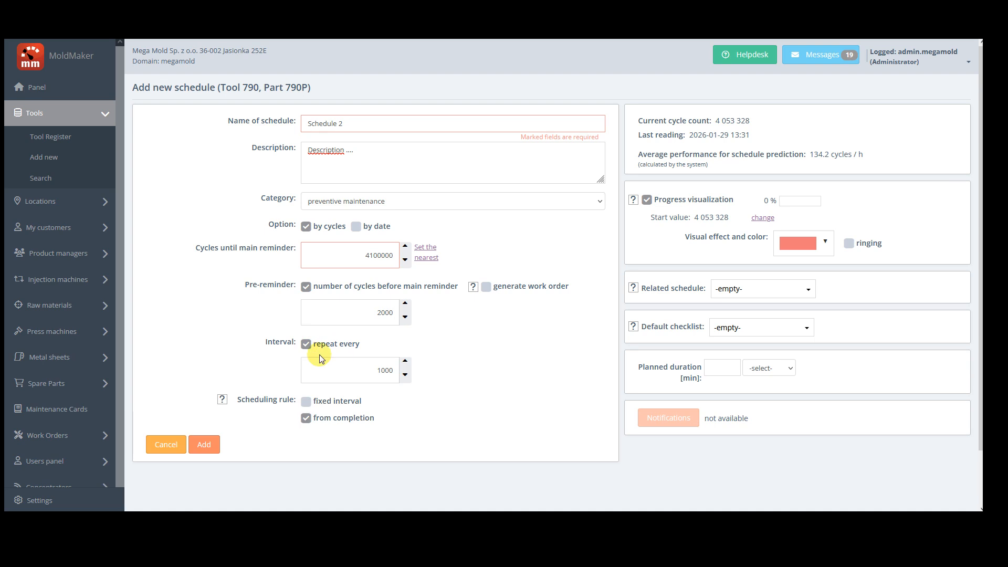
drag(373, 370, 412, 374)
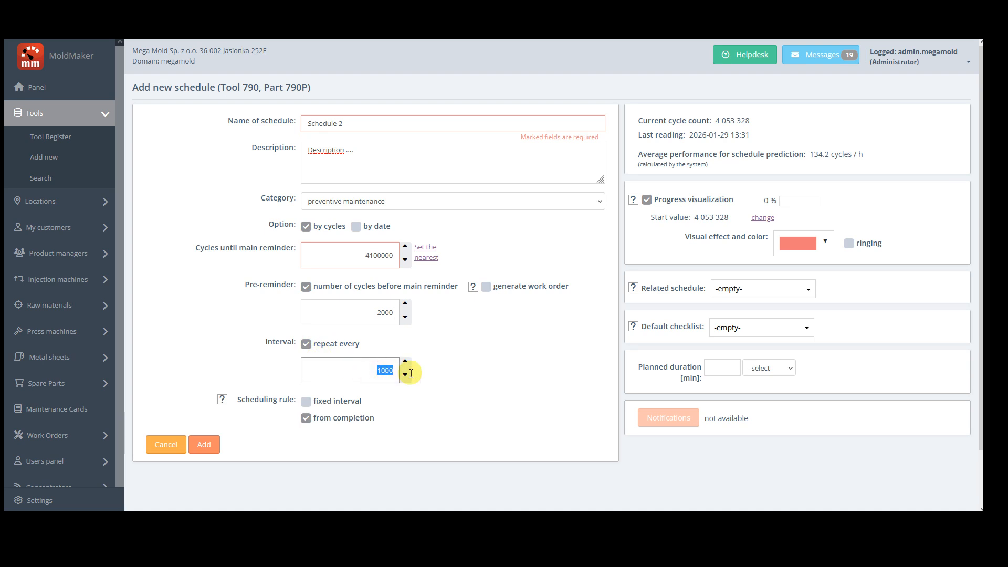
text(30000)
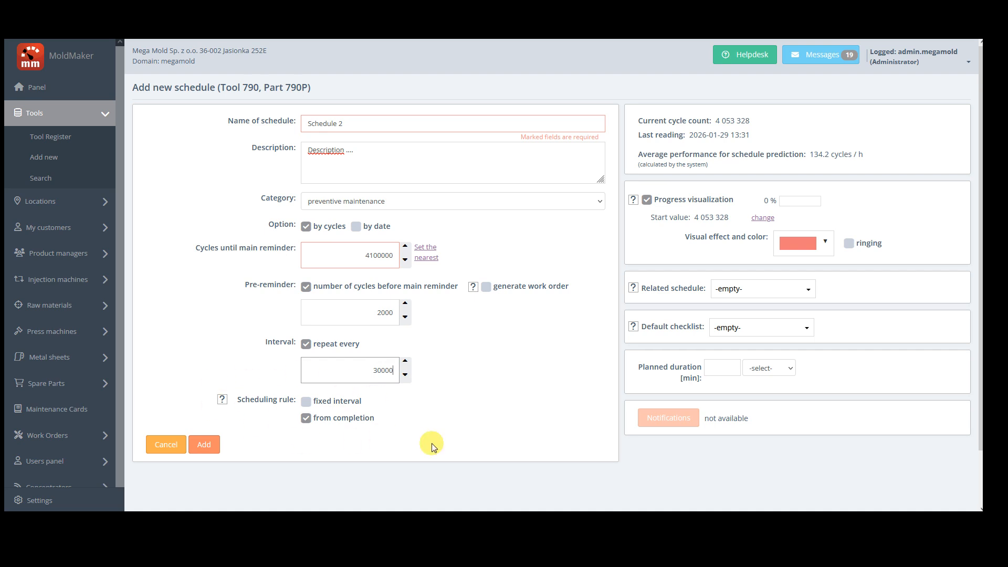
click(203, 444)
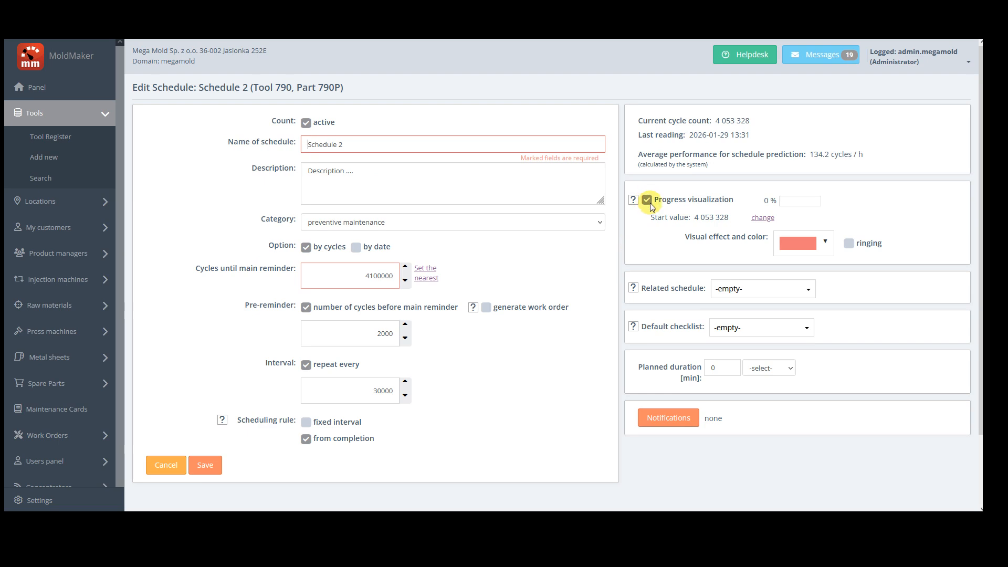
click(825, 242)
click(825, 242)
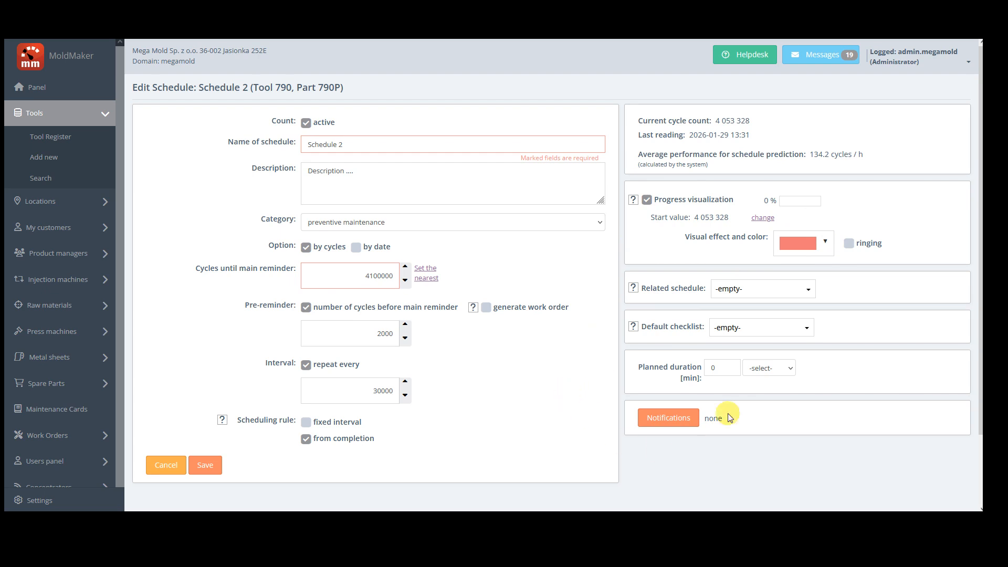
Step: In Schedule 2's notifications, enable e-mail for the users in rows 3, 6 and 7, and system messages for row 3
click(660, 419)
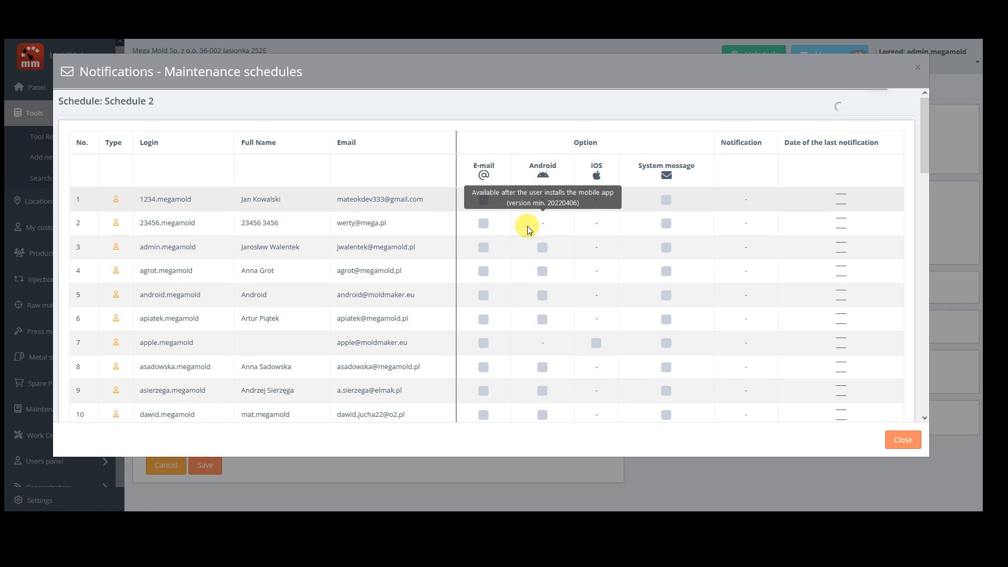
click(484, 247)
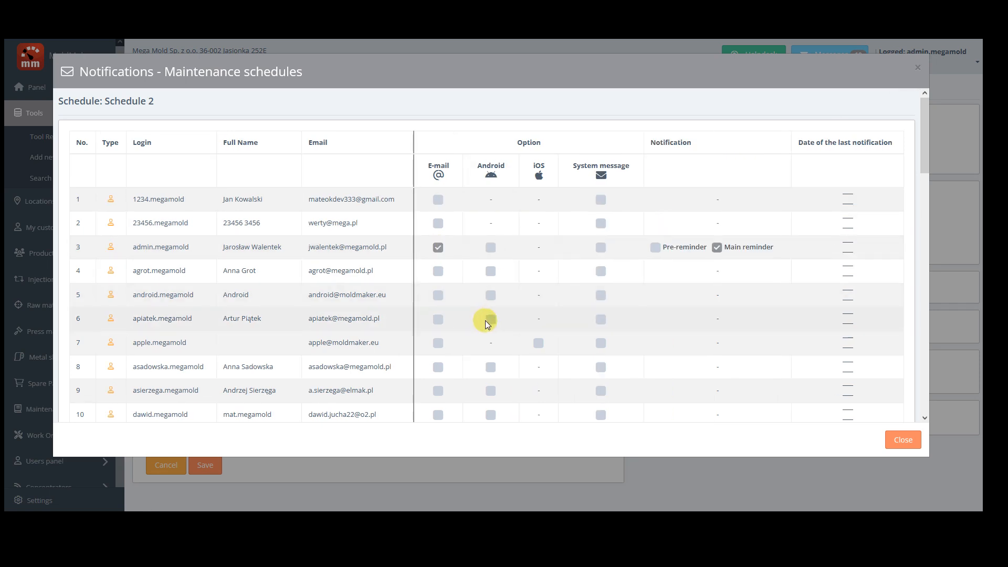
click(438, 319)
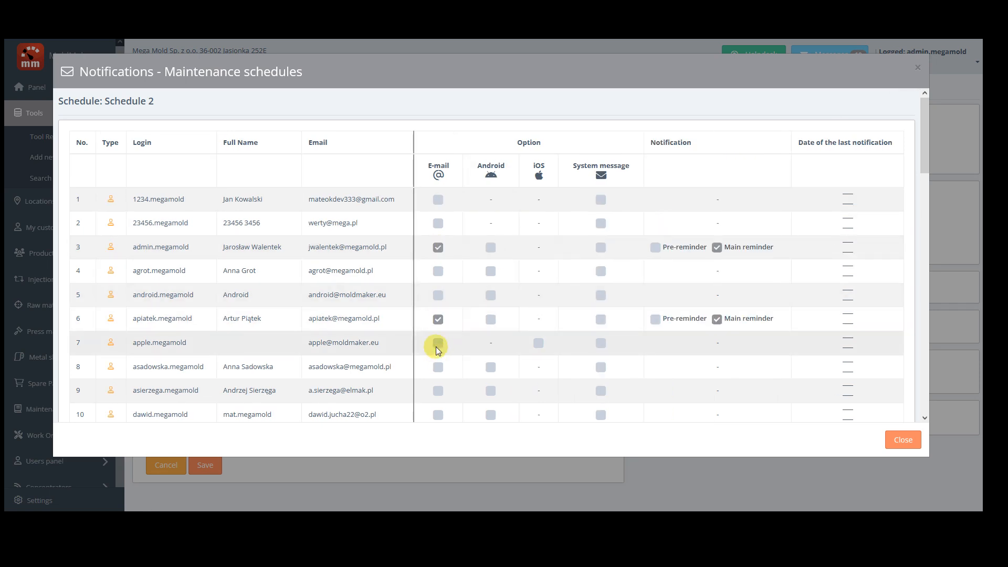
click(438, 343)
click(601, 247)
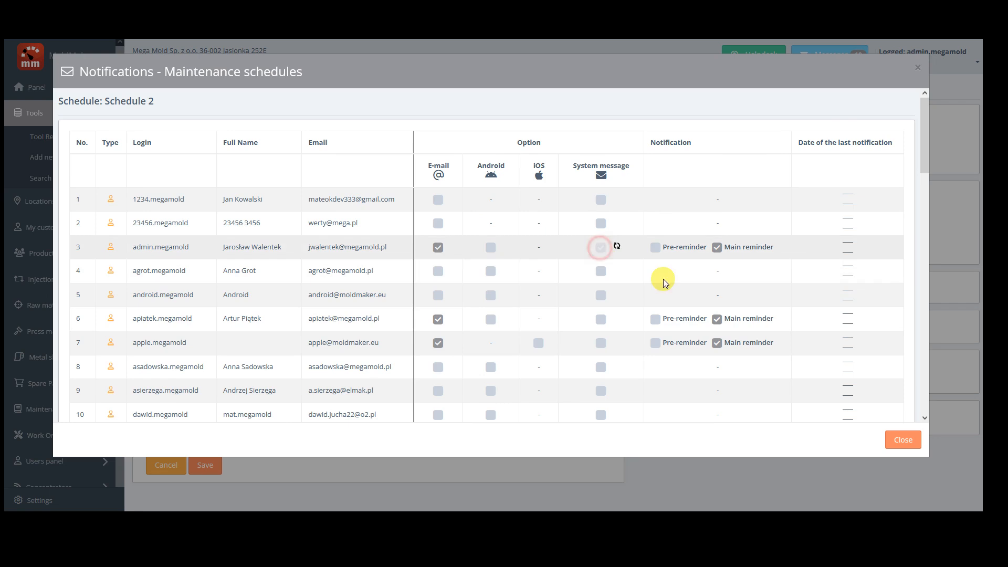
click(899, 440)
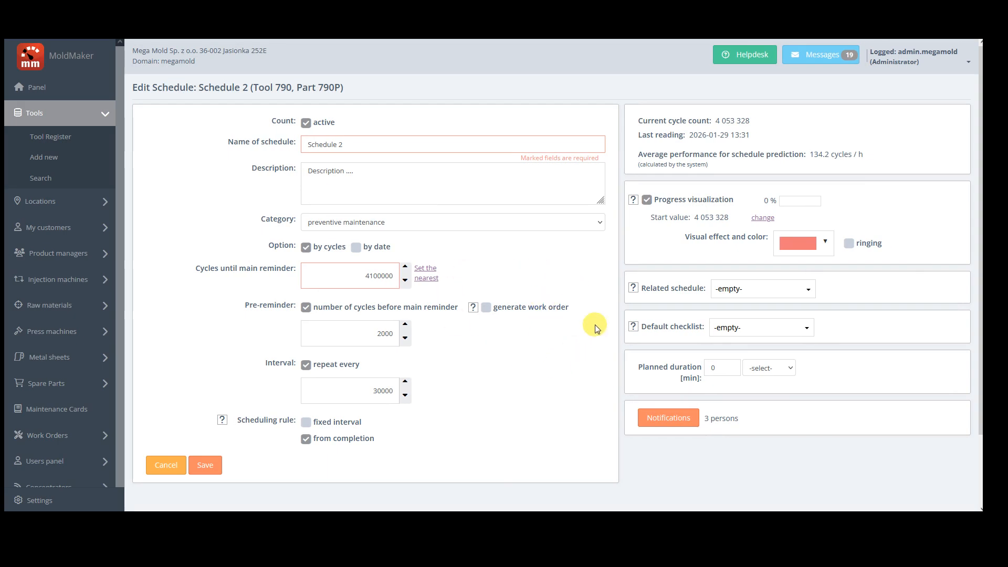
Step: Read the help on generating work orders from a pre-reminder and save Schedule 2
click(473, 309)
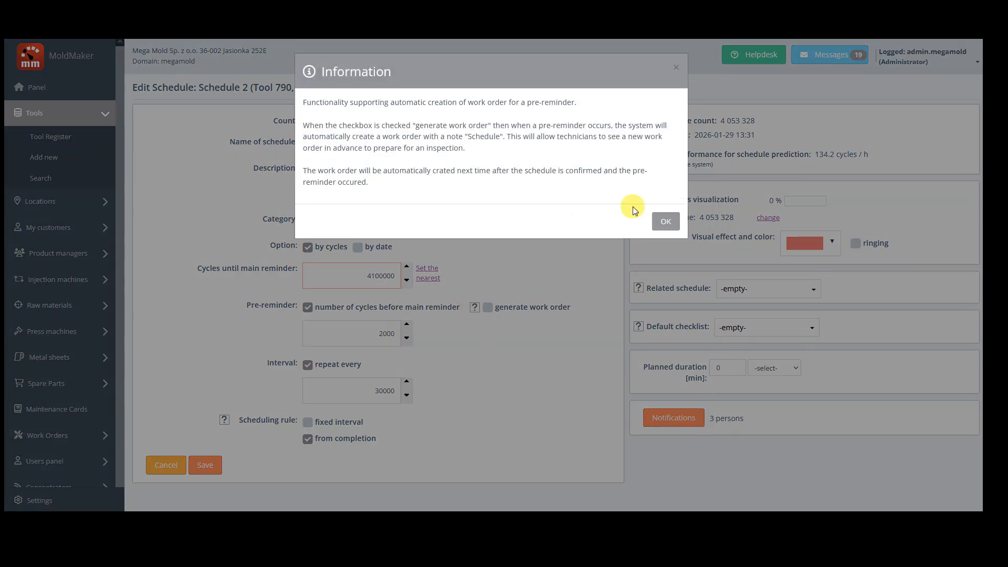
click(664, 221)
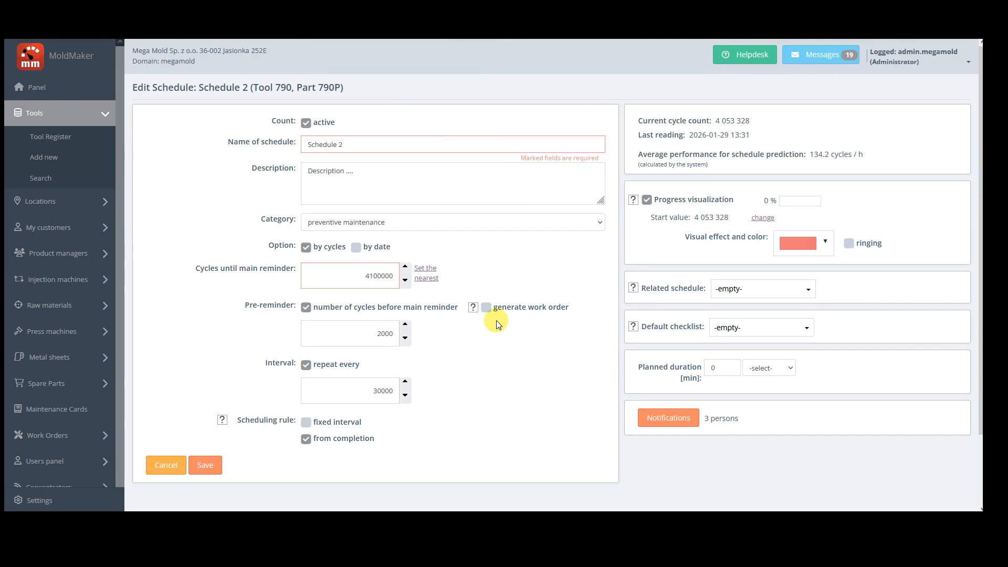
click(206, 465)
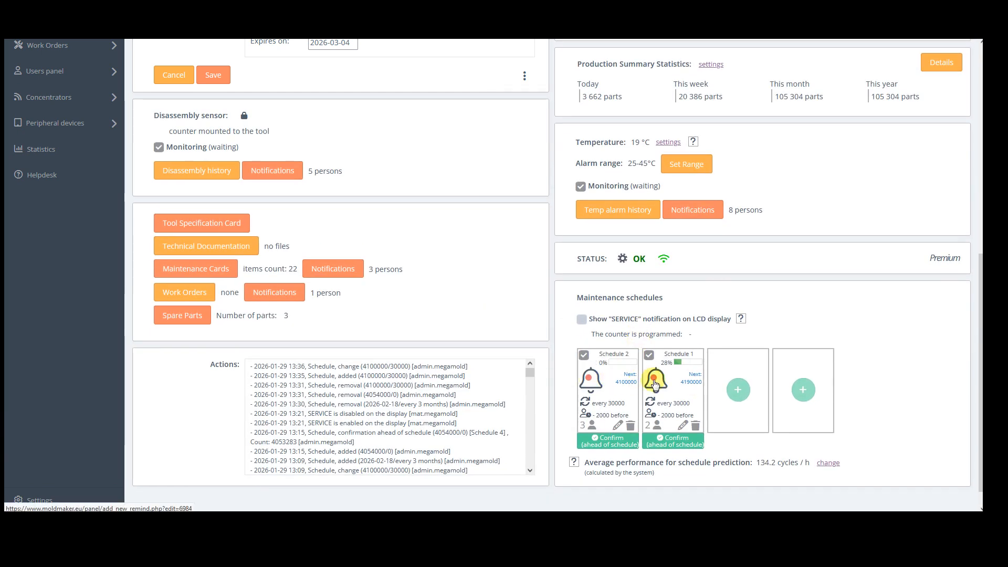
Step: Start Schedule 3 for Tool 790 with the description "Description ....", category regeneration and the by date option
click(739, 389)
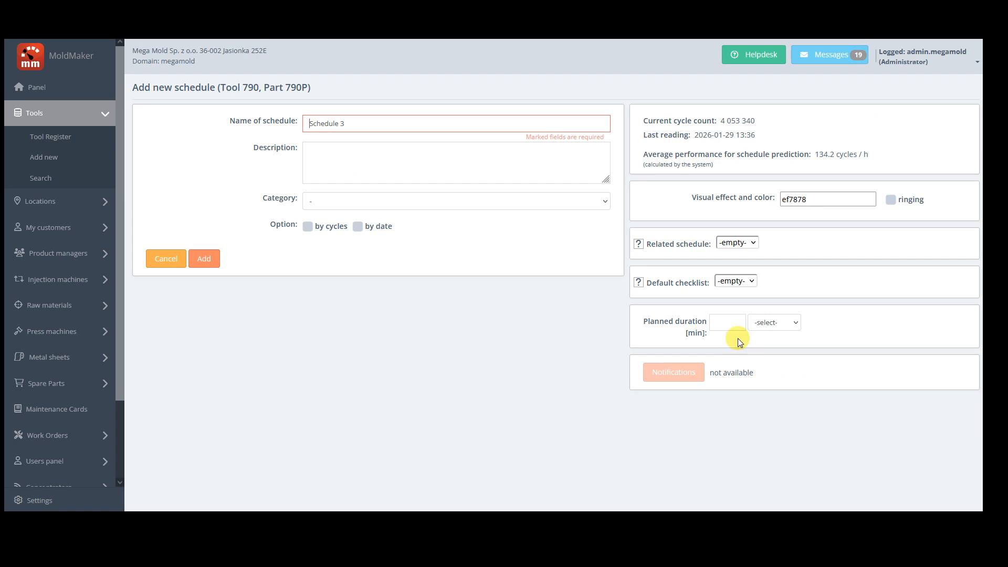
click(361, 168)
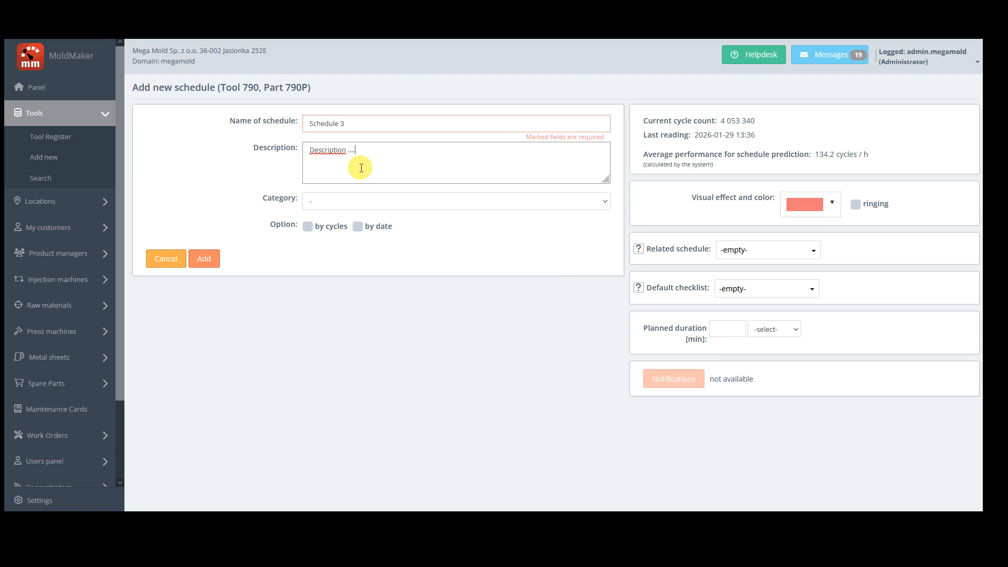
click(313, 201)
click(324, 264)
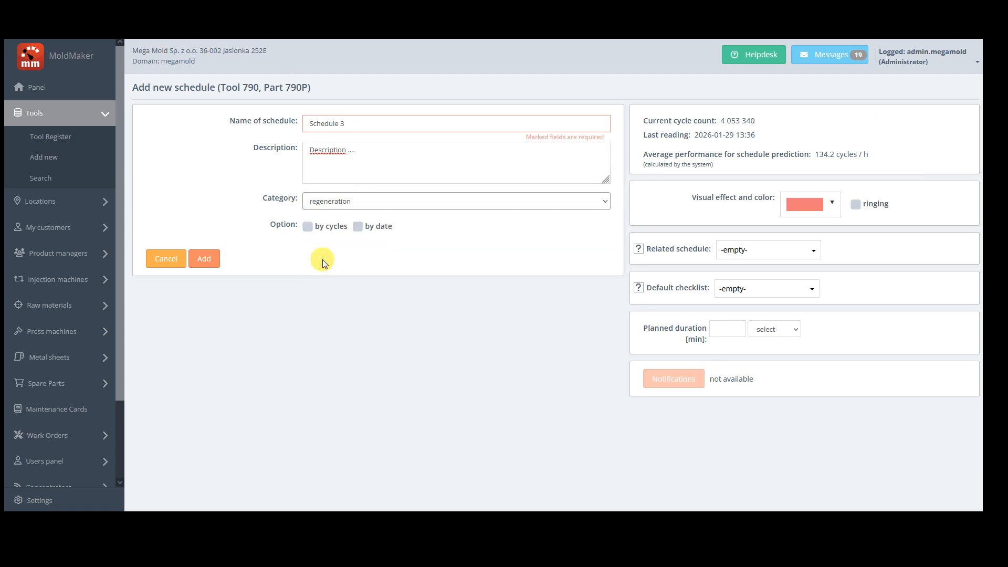
click(358, 228)
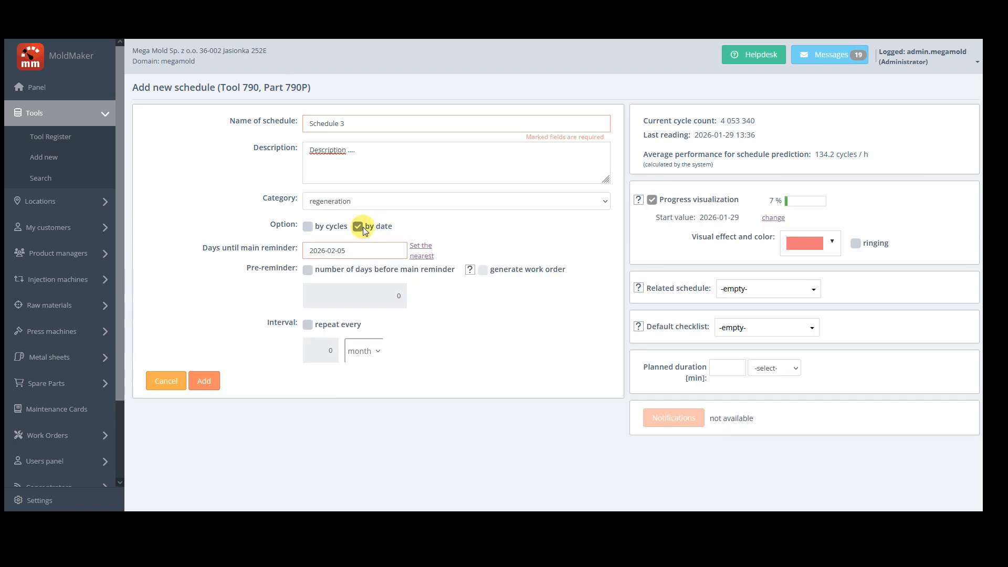
Step: Set the main reminder to 2026-02-19, with a pre-reminder 3 days before and a repeat interval of 3 months
click(365, 249)
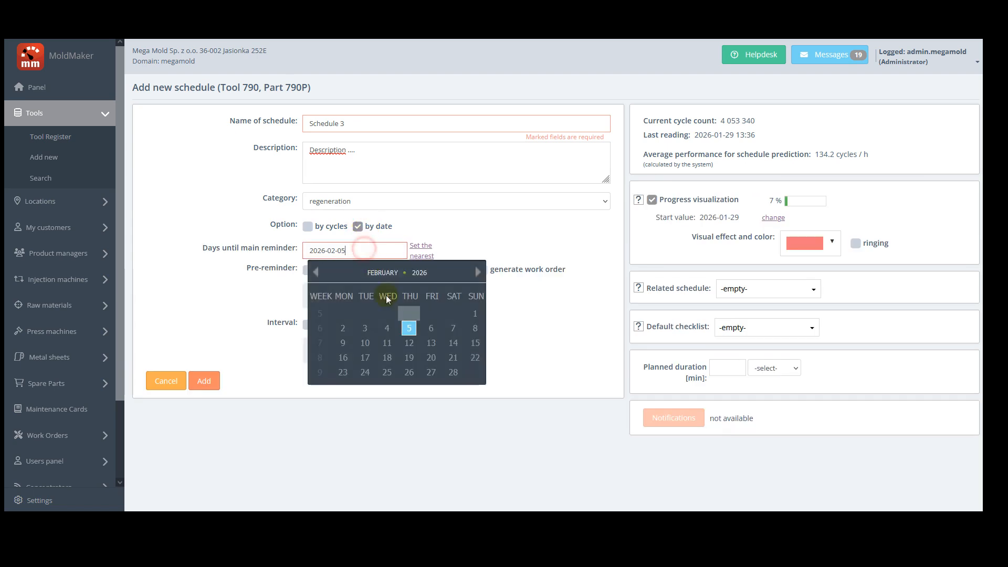
click(409, 357)
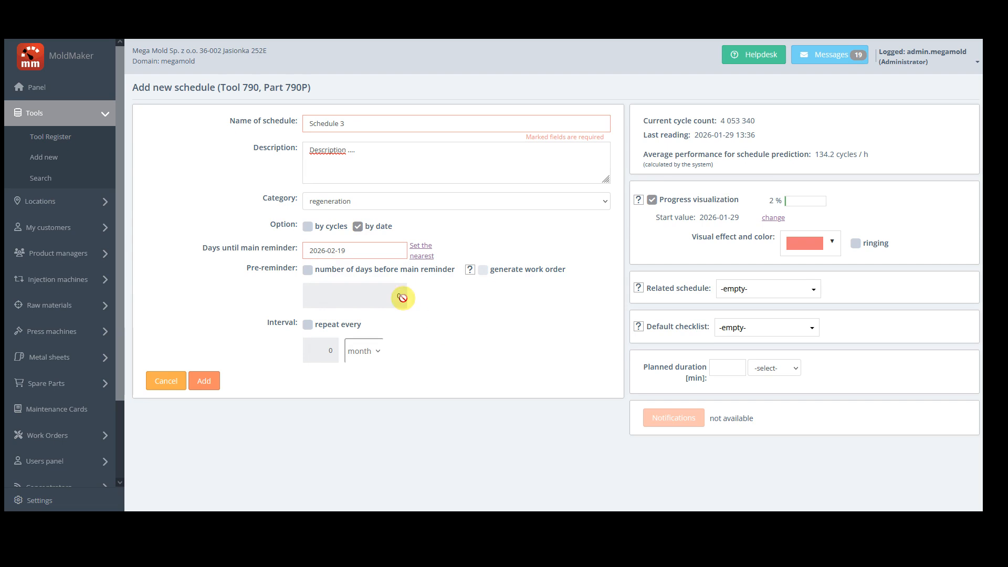
click(307, 270)
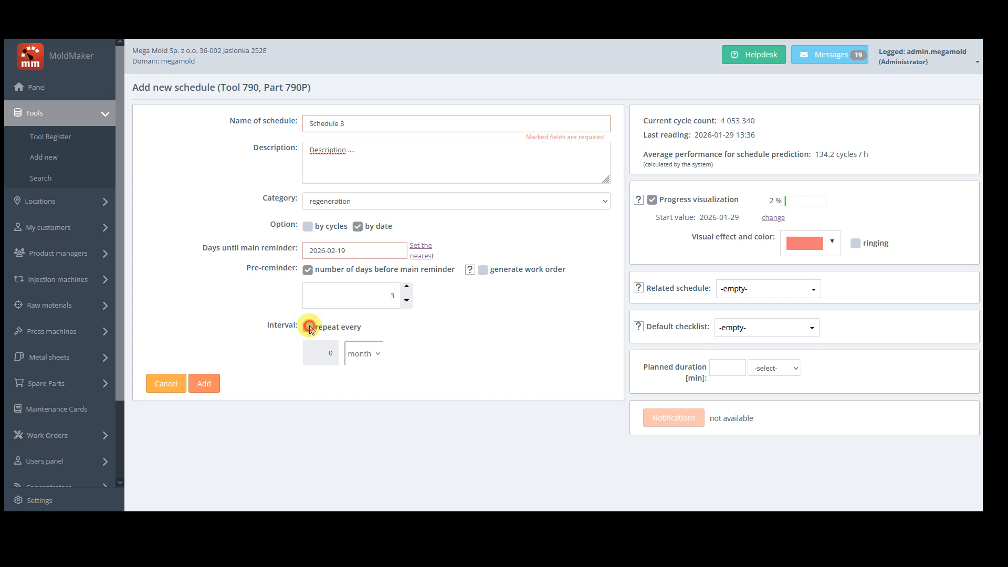
click(309, 326)
click(345, 347)
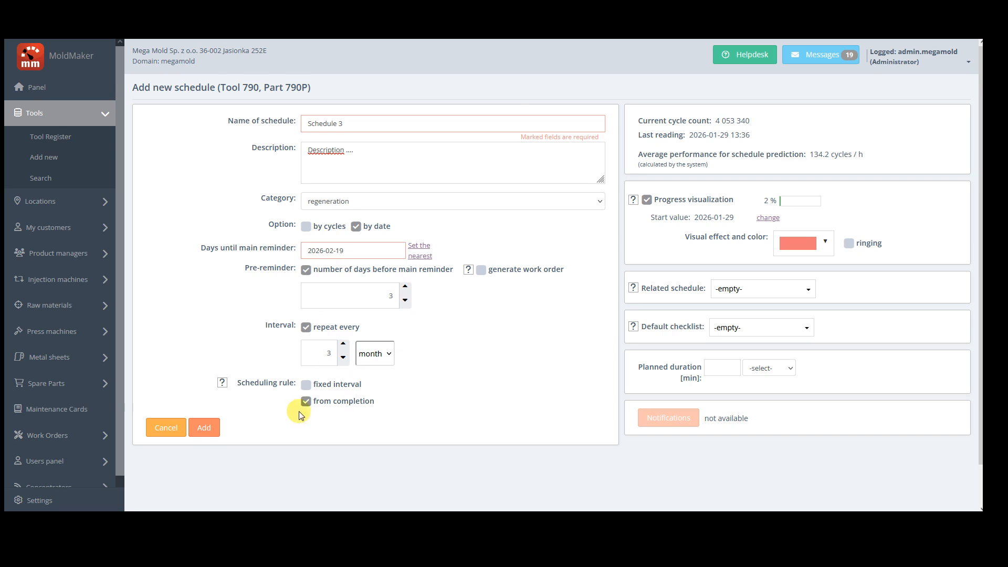
Step: Add Schedule 3 to Tool 790 and return to the Tool Register
click(203, 427)
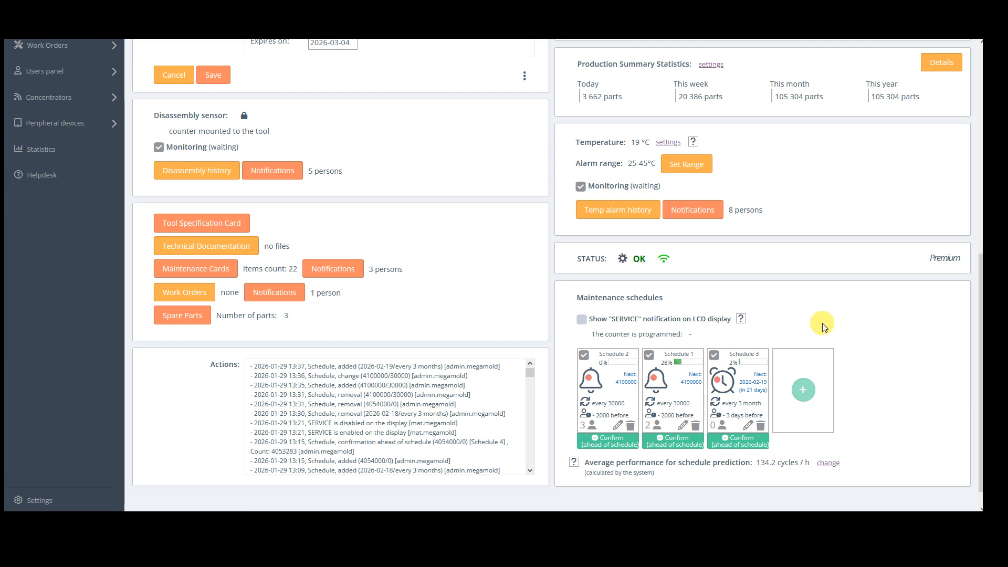
scroll(823, 323, up, 7)
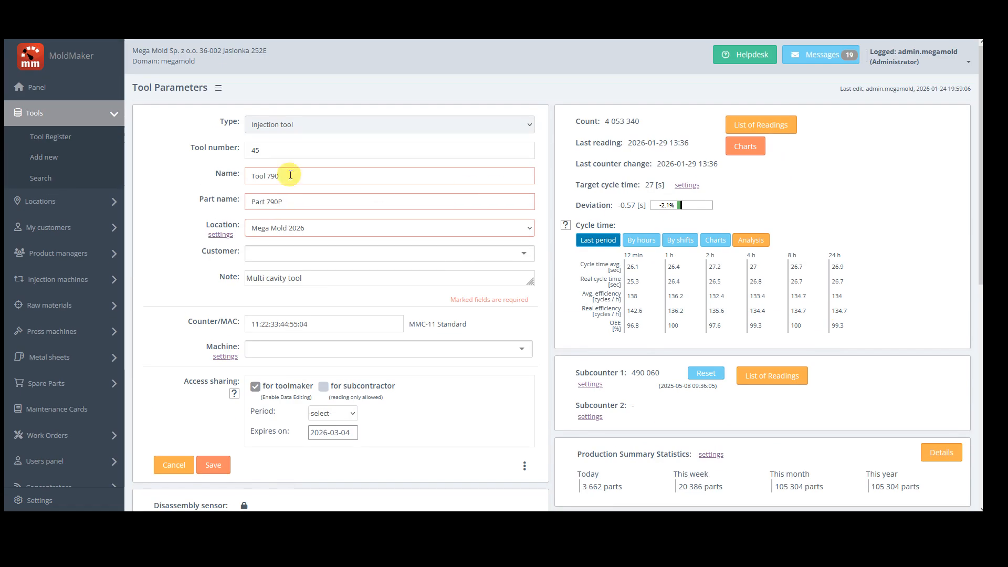
click(50, 138)
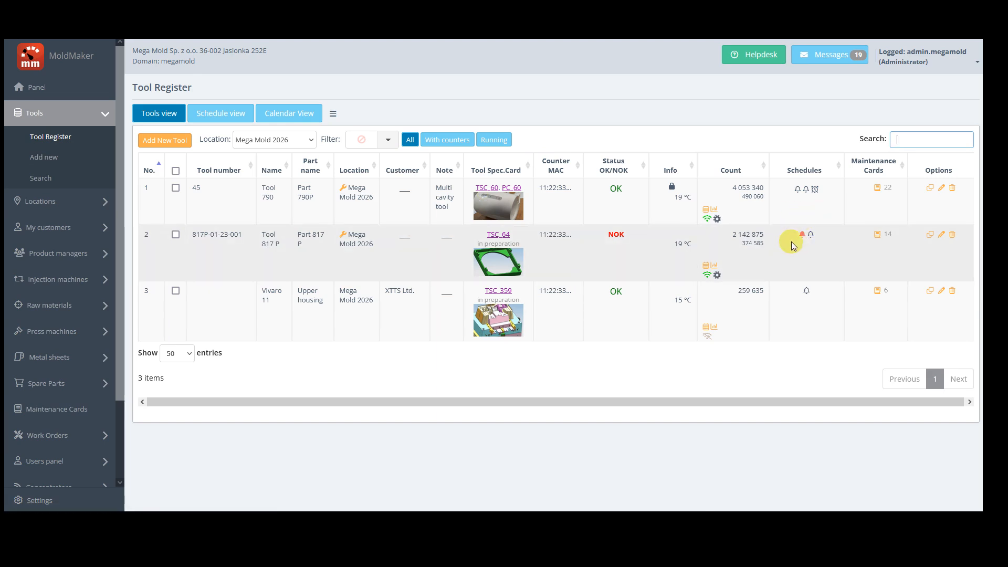
Step: Open Tool 817 P's Harmonogram 4 schedule from the register and review its notification recipients
mouse_move(802, 239)
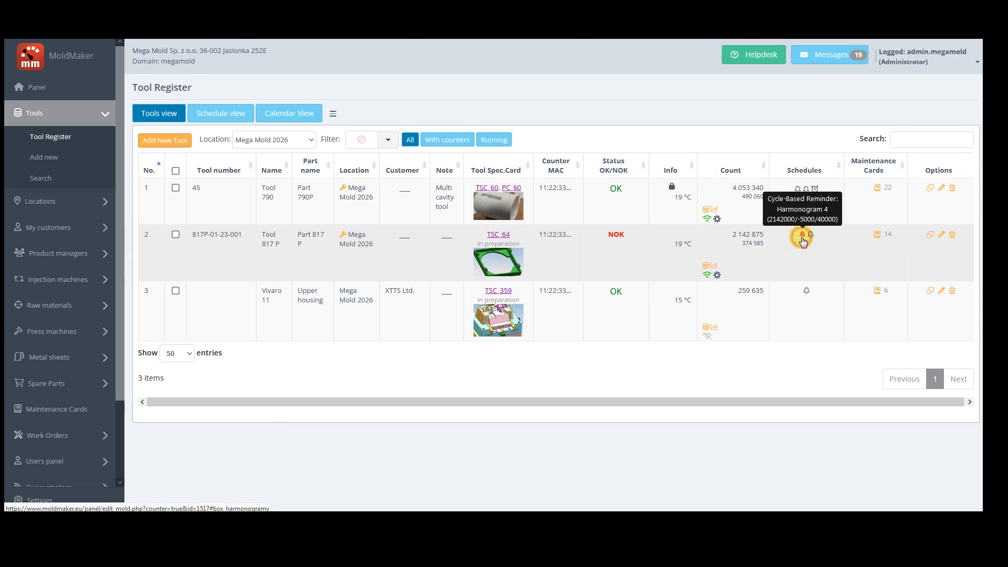
click(803, 239)
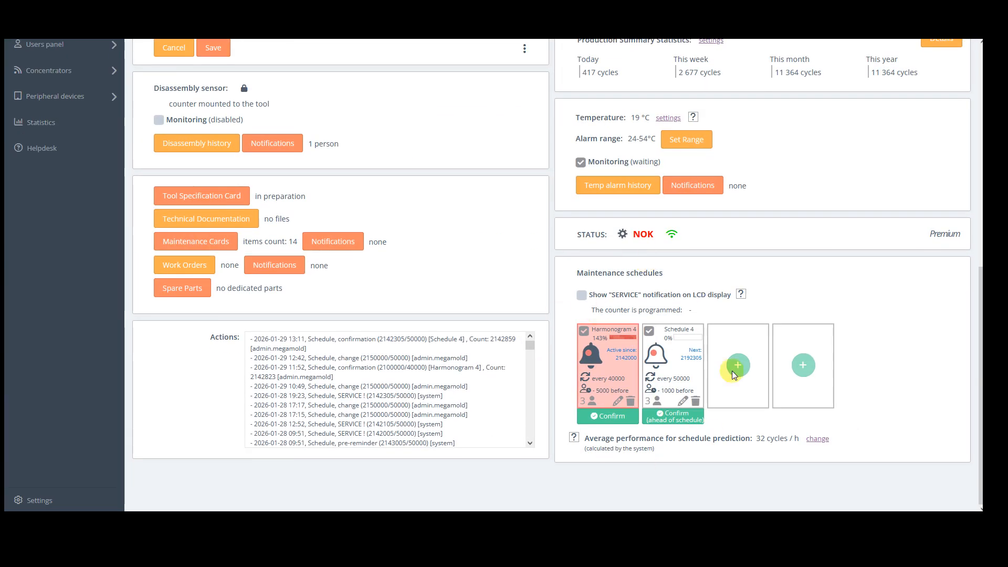
click(593, 400)
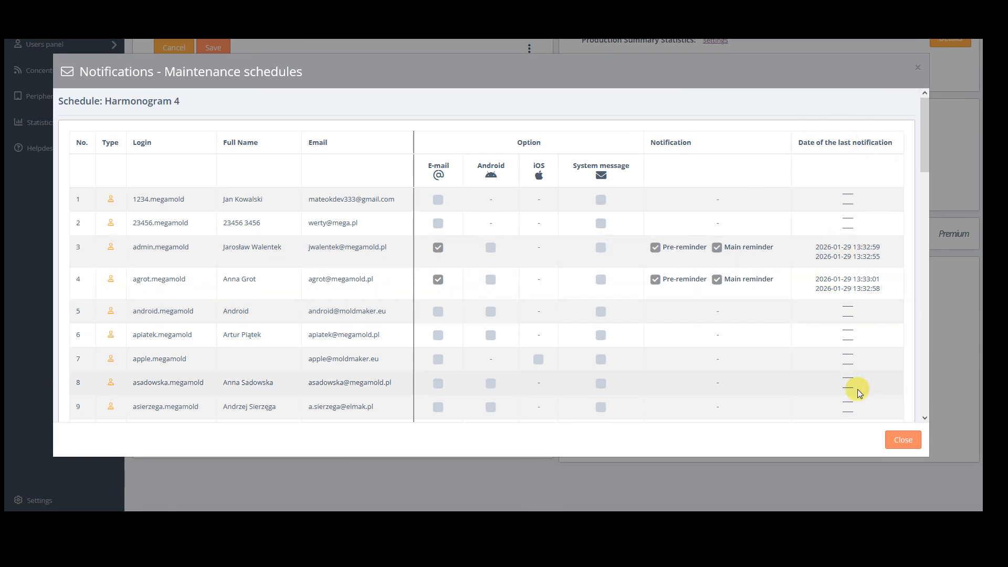
click(903, 439)
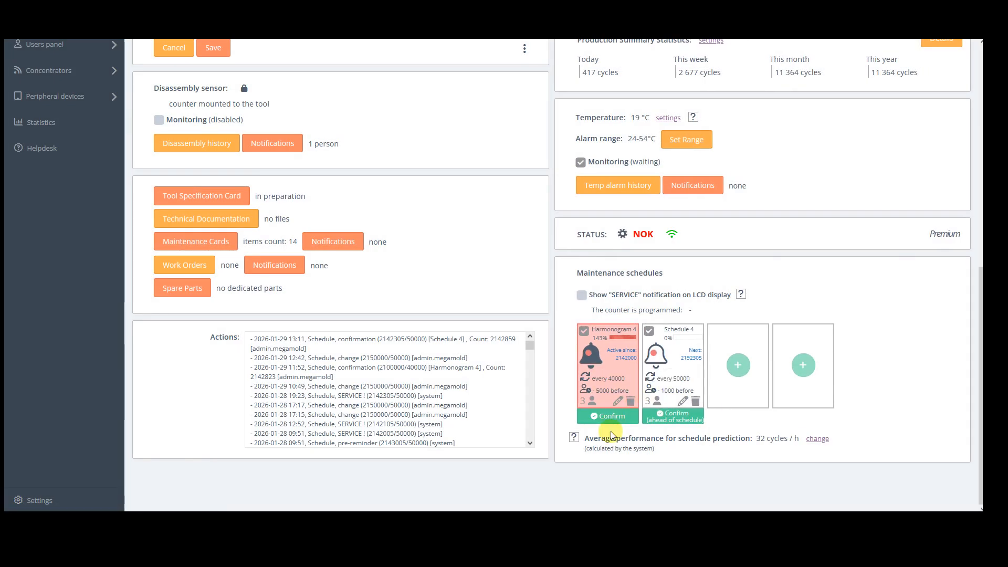
Step: Confirm Harmonogram 4 with the from completion rule, adding a new maintenance card but no work order
click(608, 416)
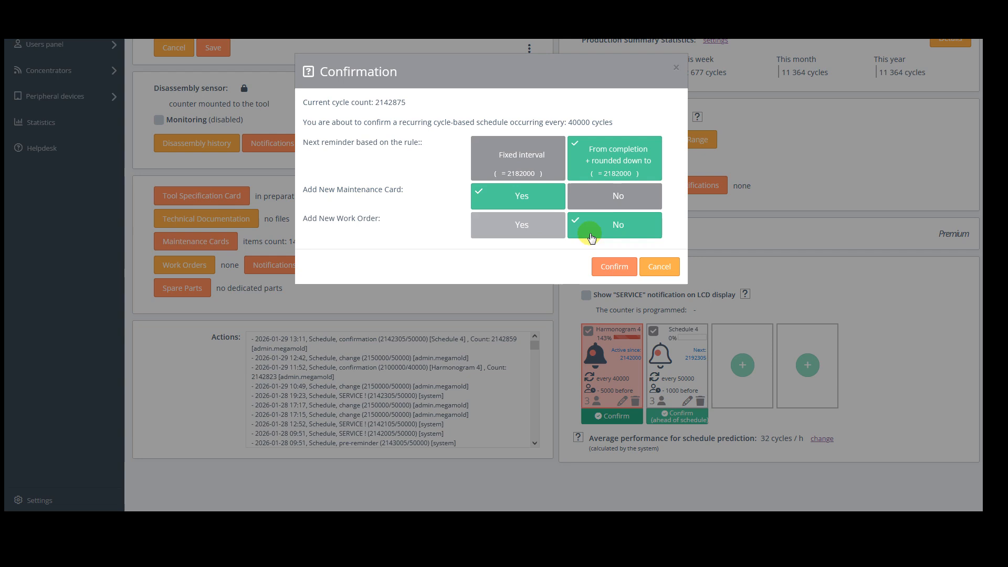
click(521, 198)
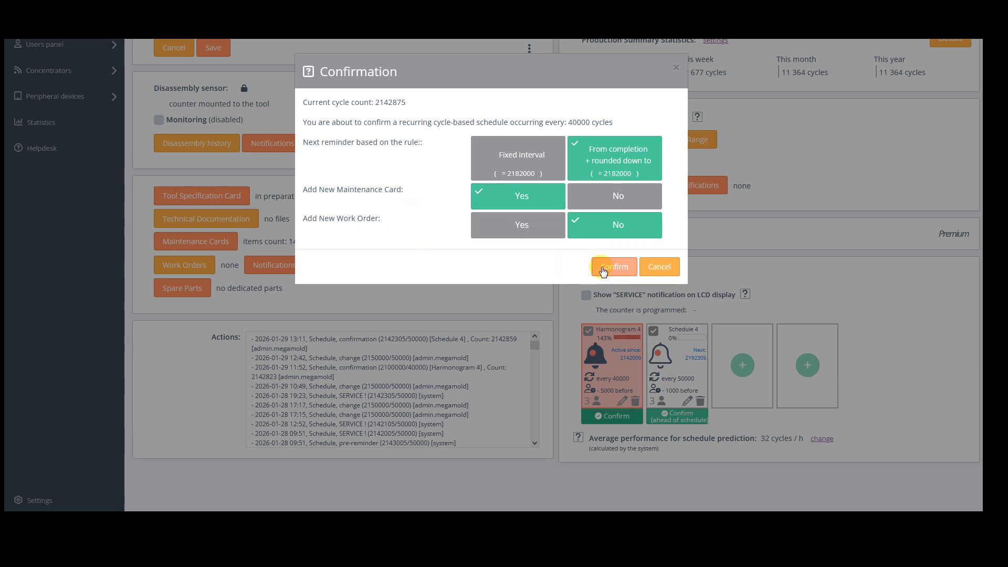
click(522, 197)
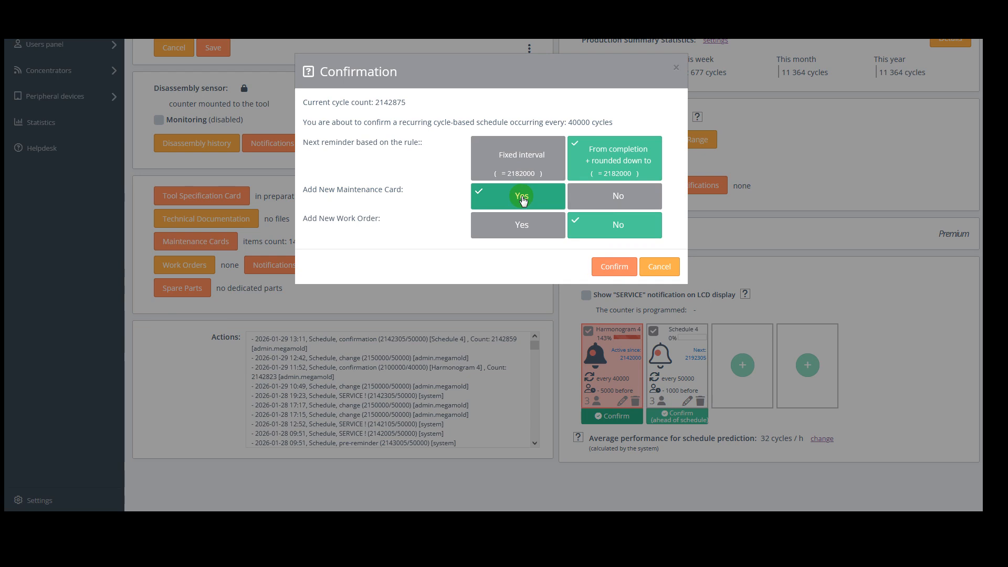
click(617, 235)
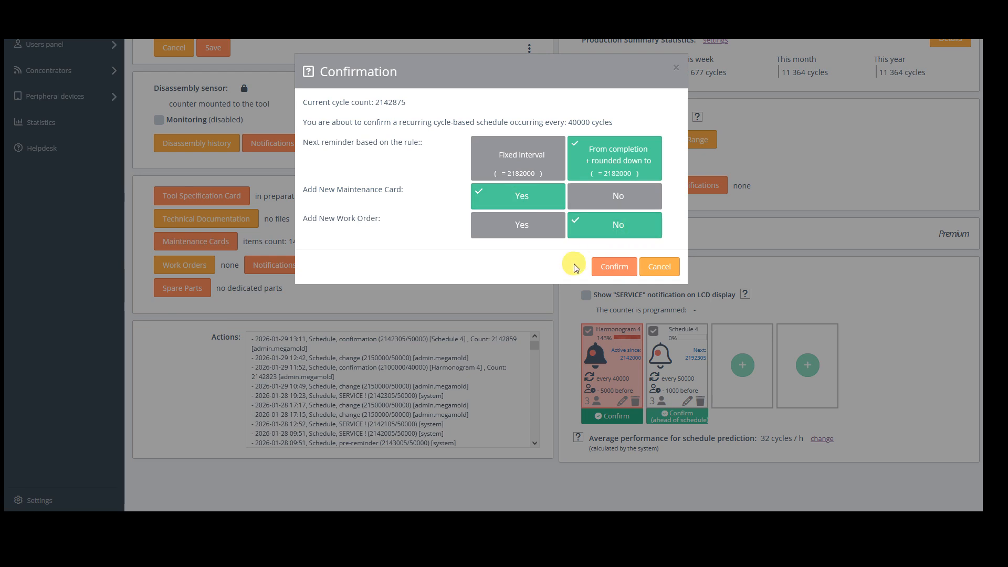
click(602, 267)
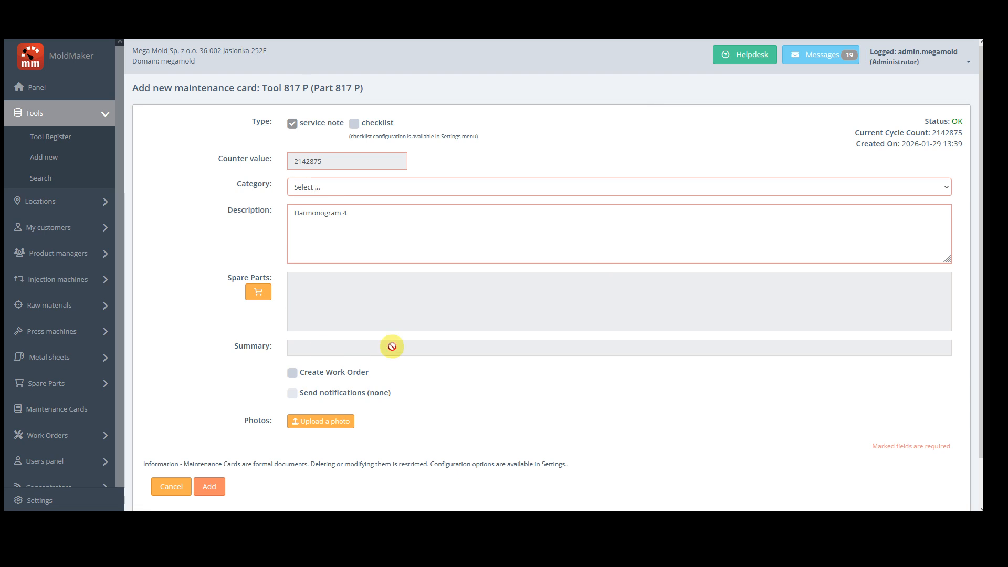
Step: Set the maintenance card's description to "Harmonogram 4 ...." and its category to general repair
click(366, 217)
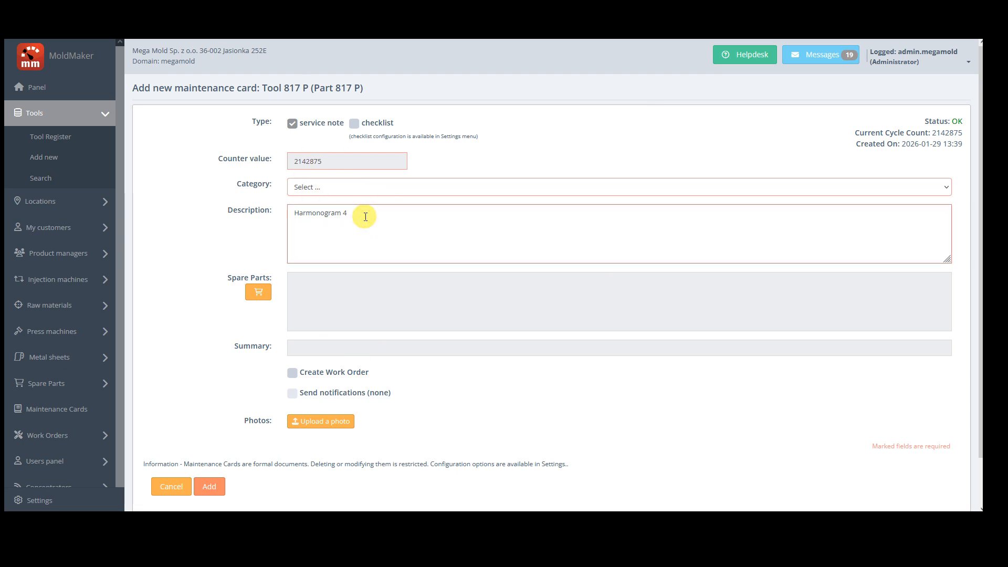
click(339, 190)
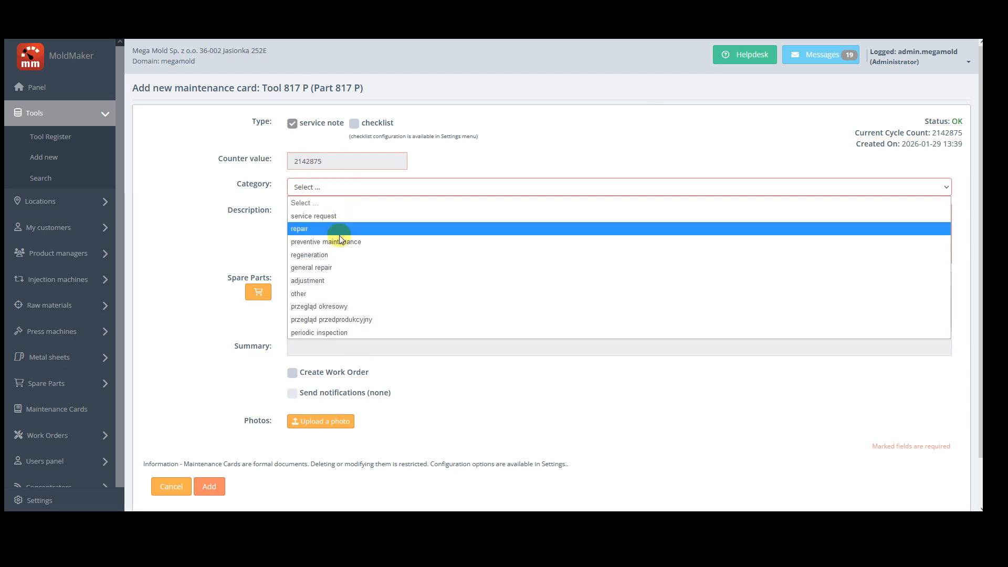
click(336, 267)
Step: Attach a photo of the mold to Tool 817 P's maintenance card and add the card
click(317, 426)
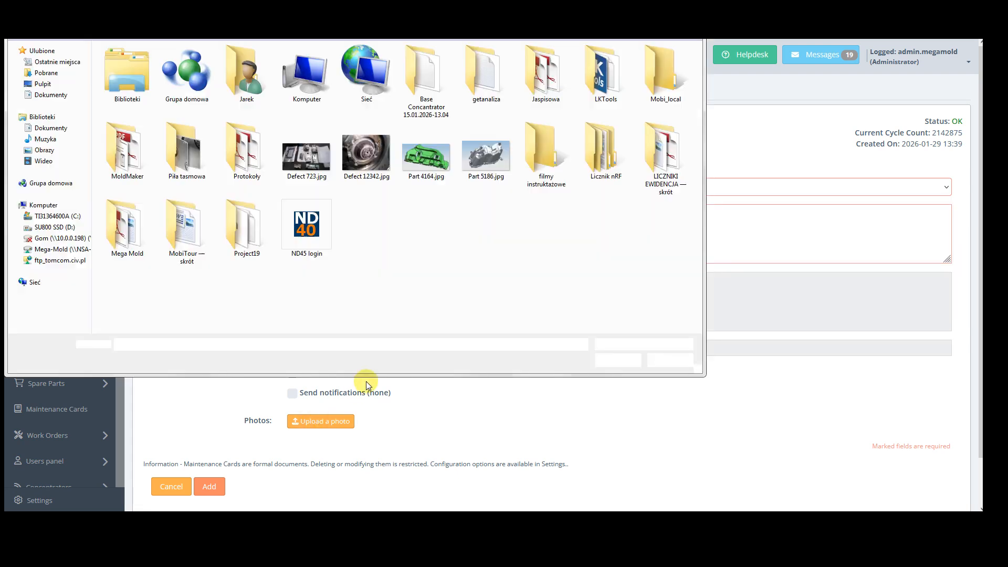
double_click(301, 225)
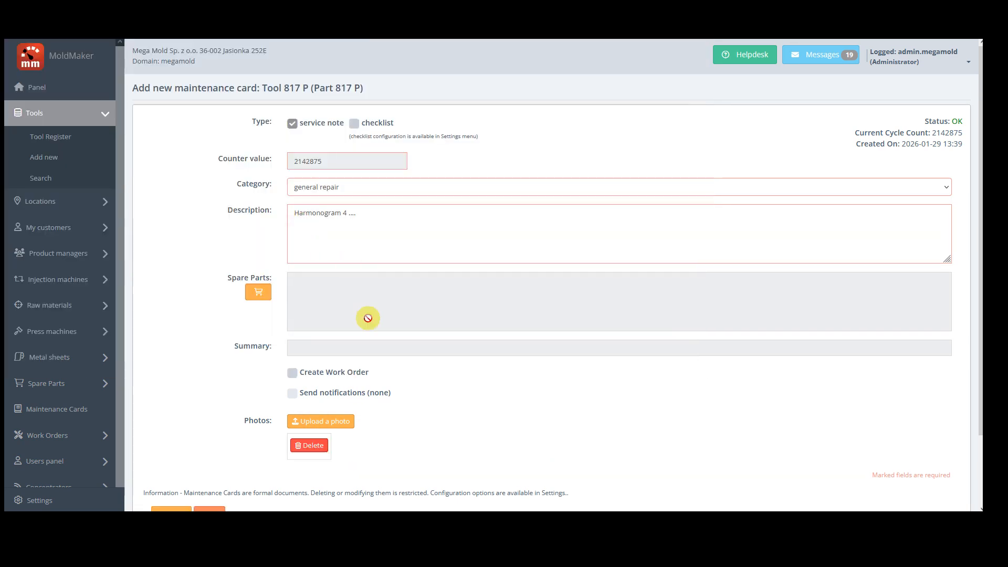
scroll(374, 370, down, 3)
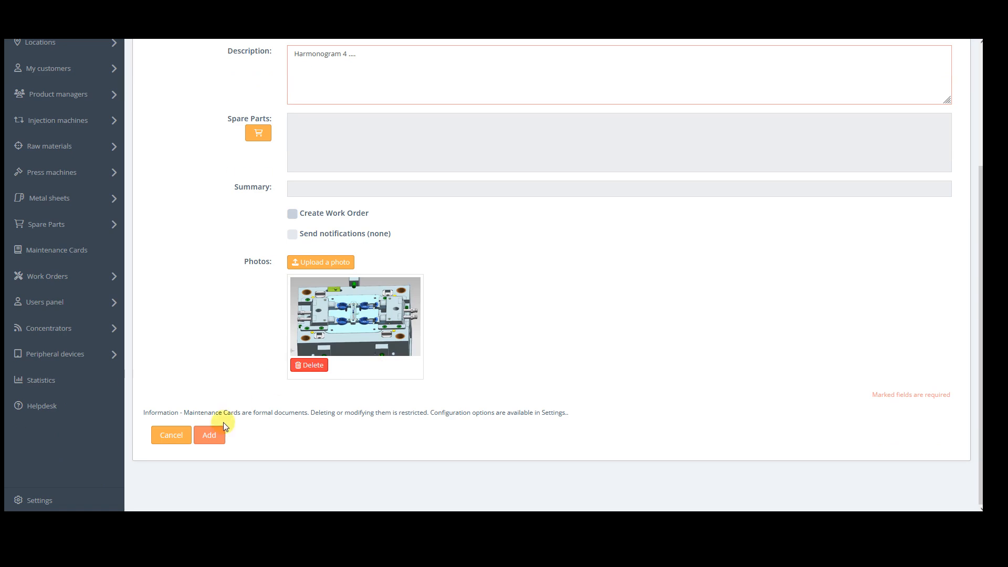
click(210, 435)
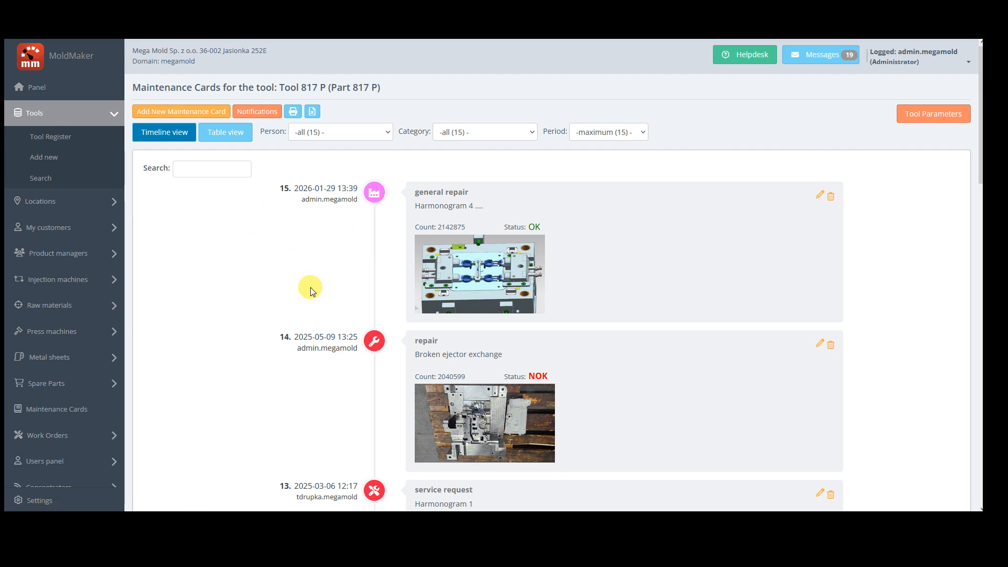
Step: Open Vivaro 11 from the Tool Register and enable Harmonogram 1 e-mail notifications for the users in rows 3 and 6
click(61, 138)
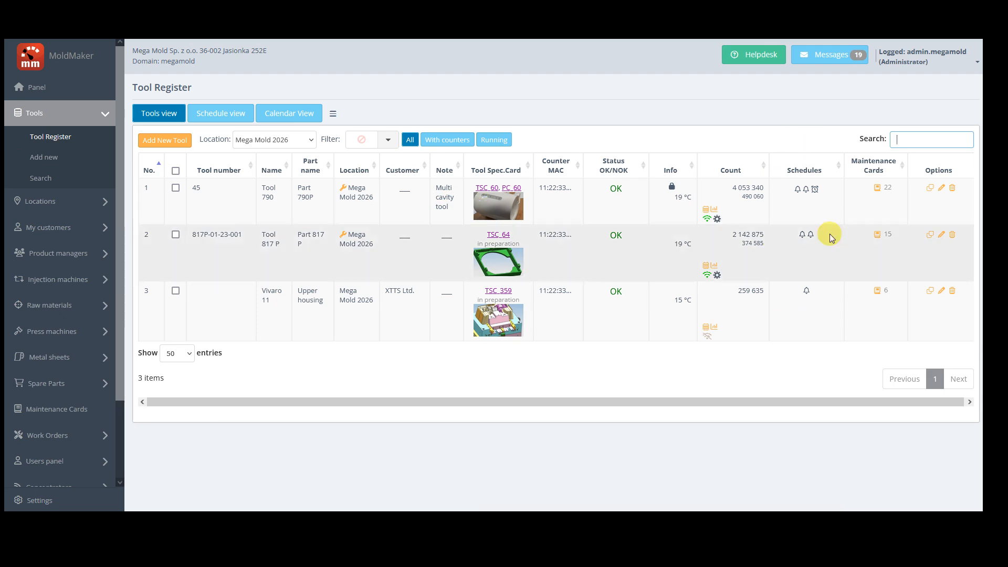
mouse_move(807, 295)
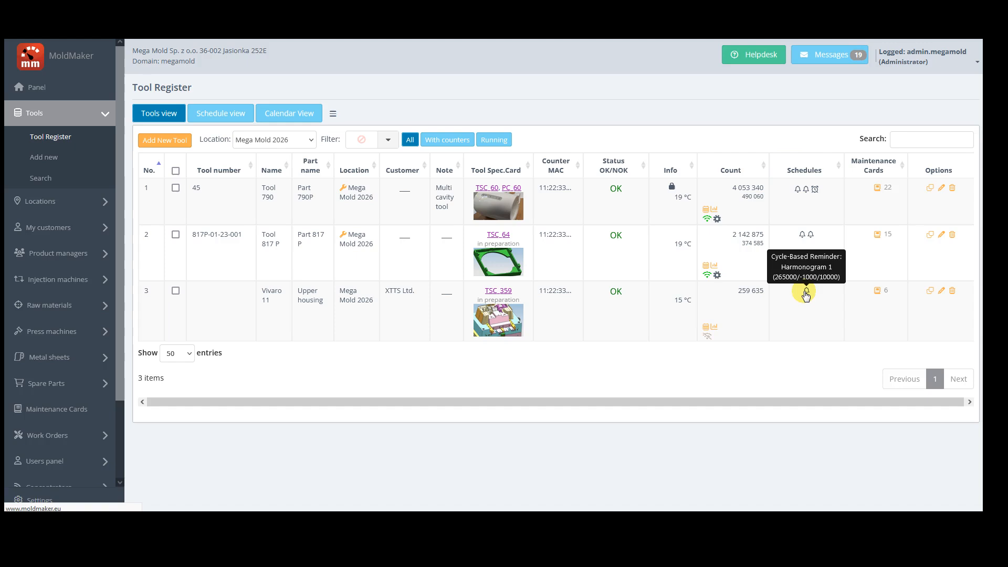
click(807, 295)
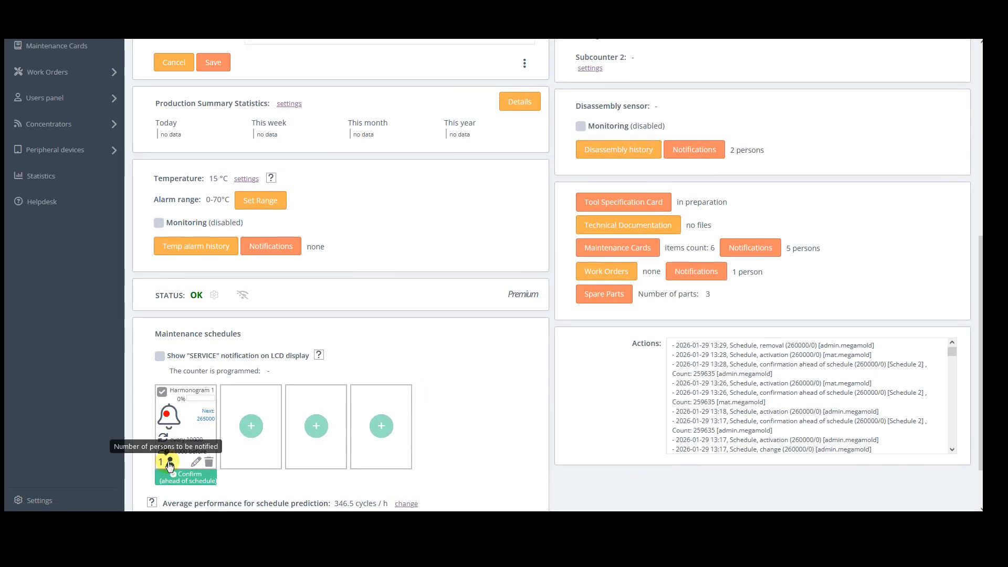
click(171, 462)
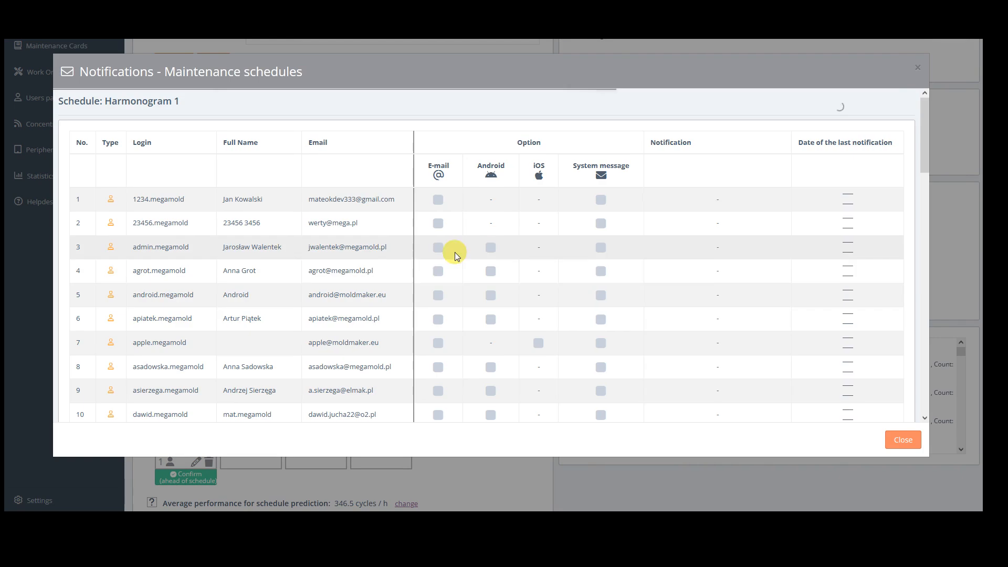
click(438, 247)
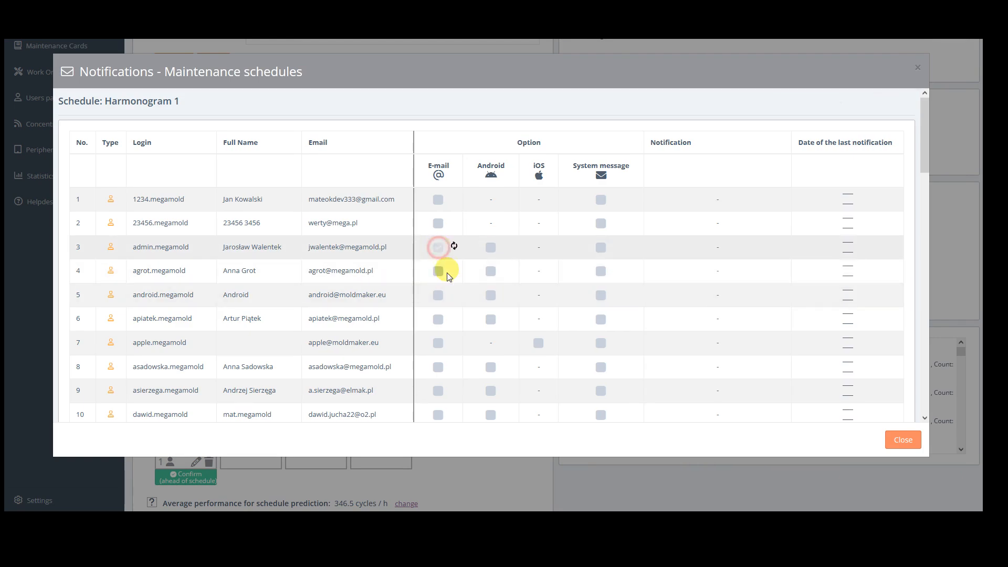
click(438, 319)
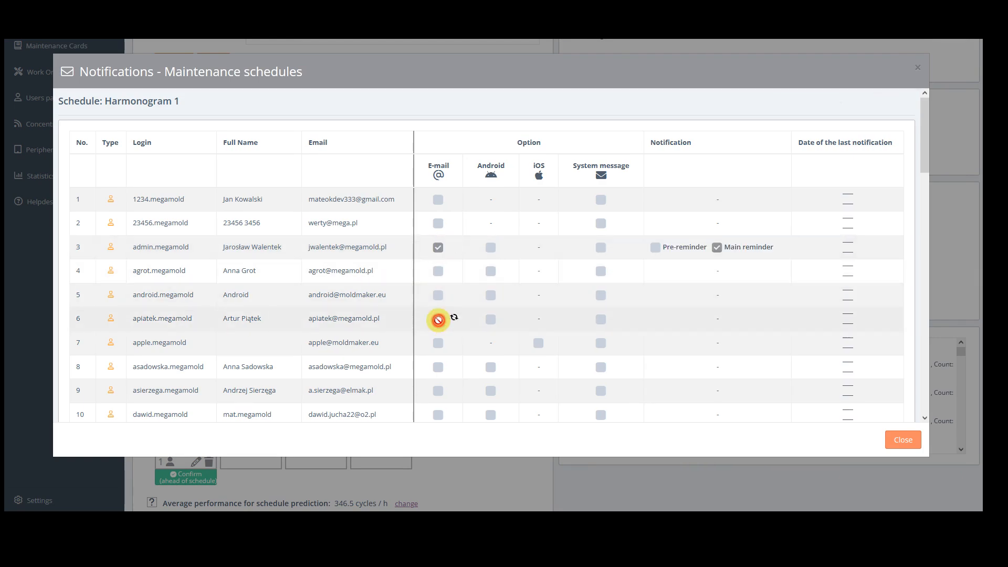
click(903, 440)
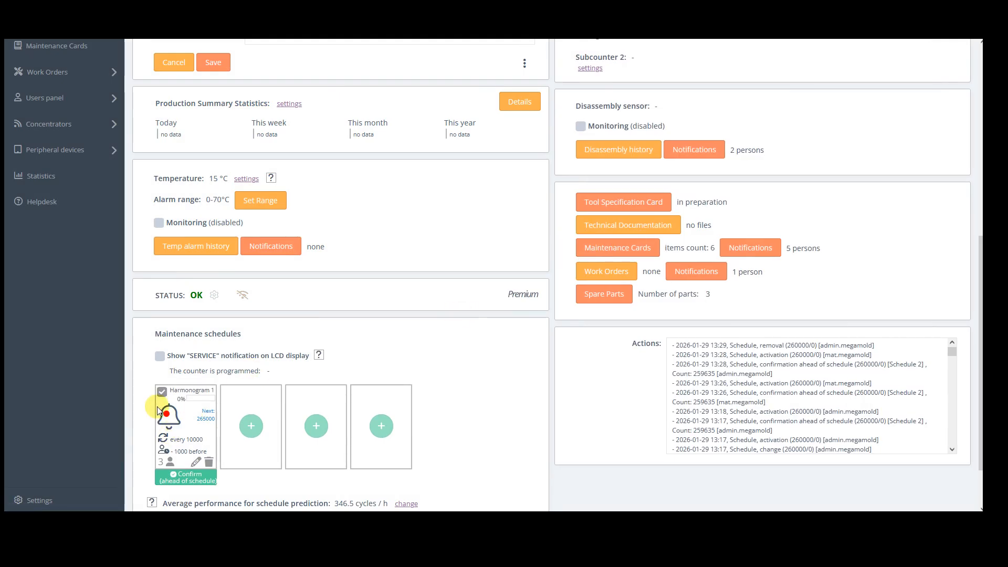
Step: Start Schedule 2 for Vivaro 11 with the by cycles option and the category regeneration
scroll(157, 404, down, 2)
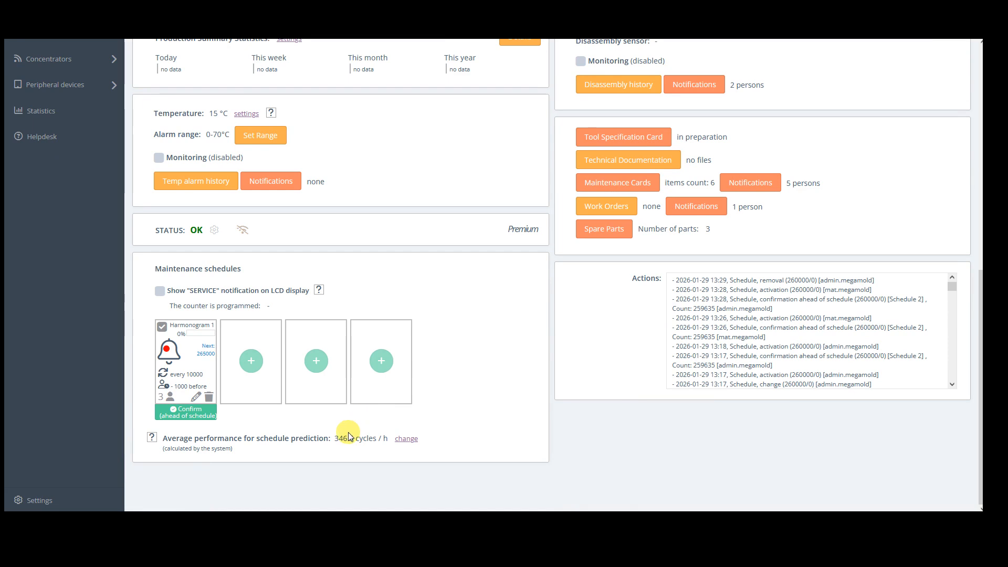
click(251, 361)
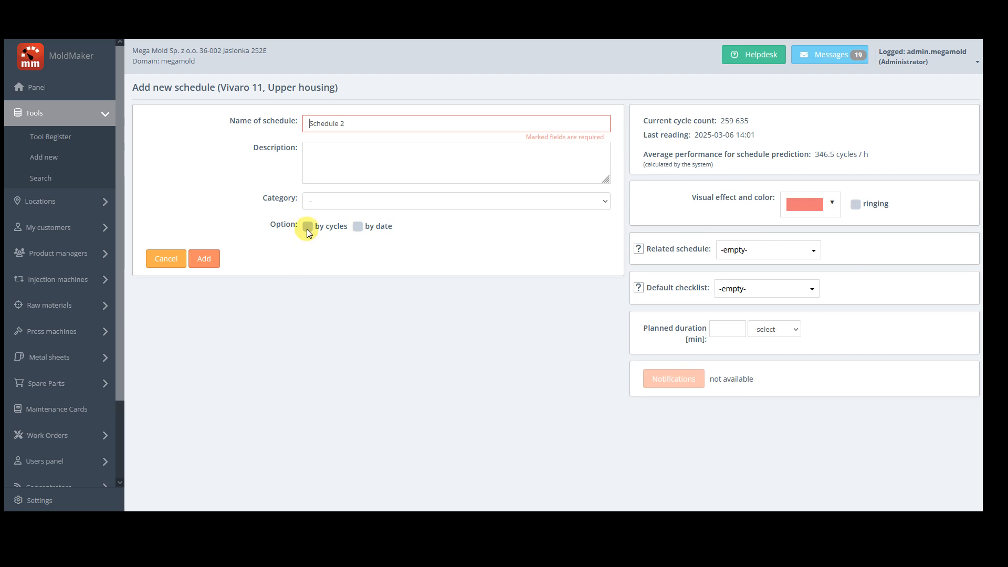
click(307, 226)
click(312, 204)
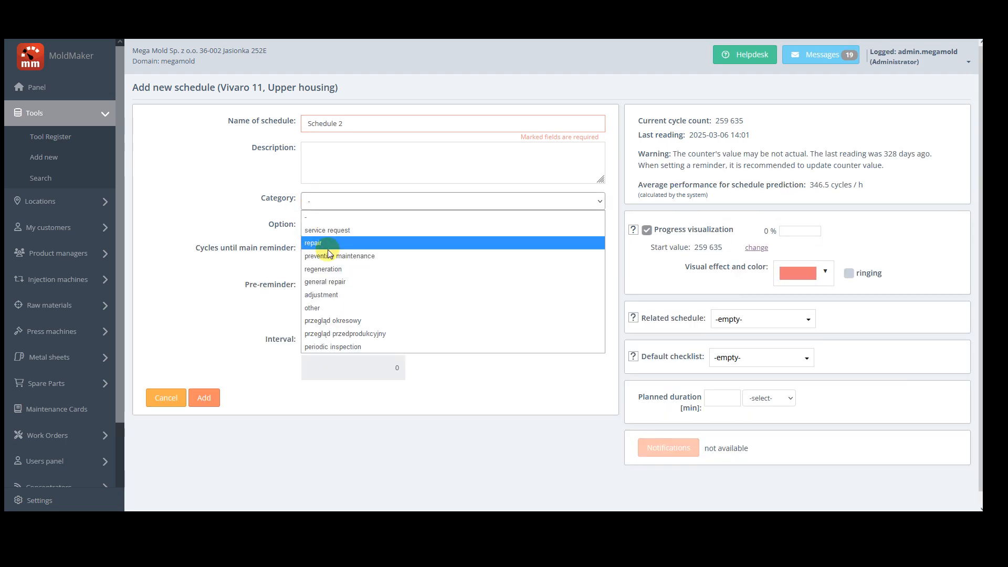
click(330, 267)
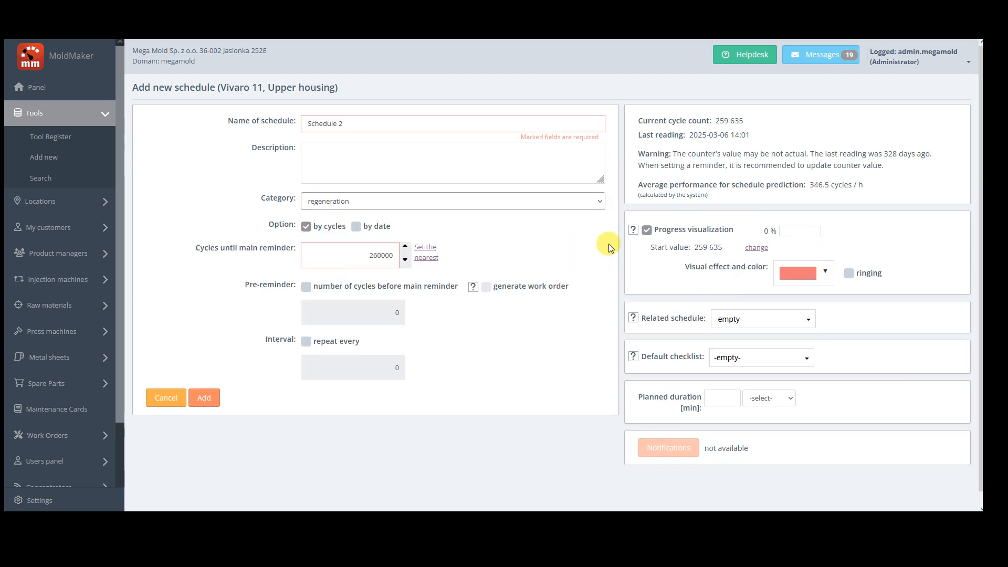
Step: Examine the new schedule's progress visualization help, start value setting and related schedule choices
click(636, 230)
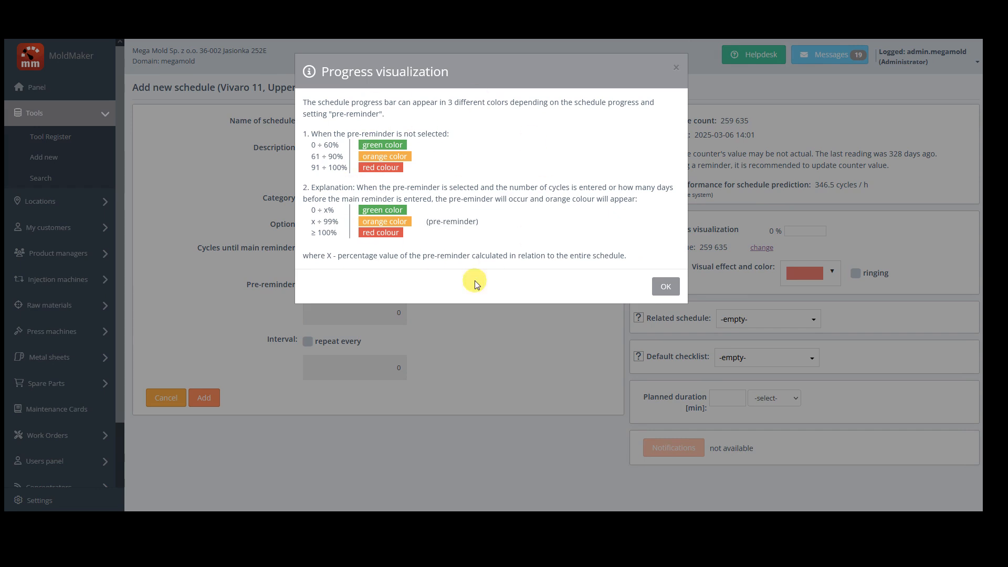
click(665, 289)
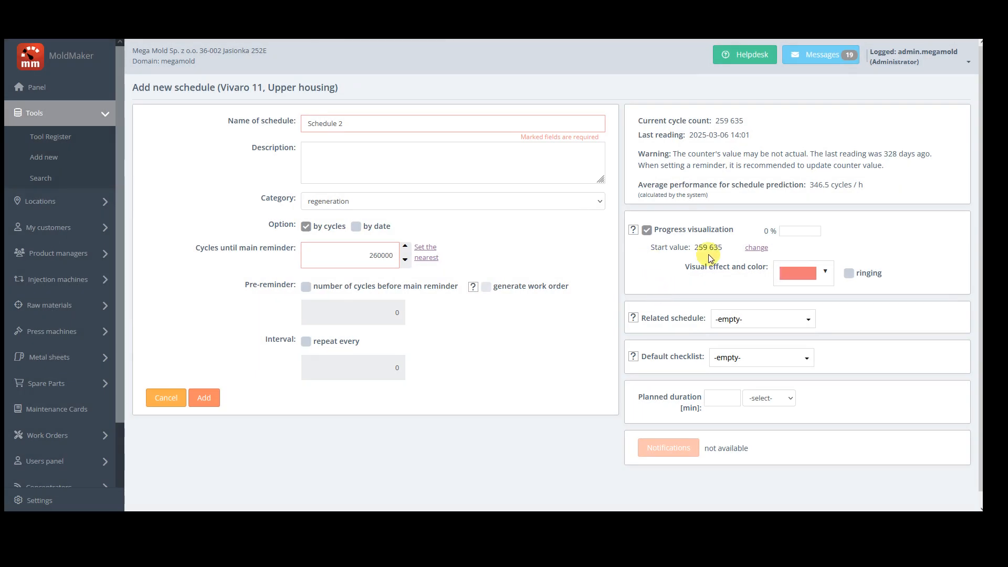
click(755, 247)
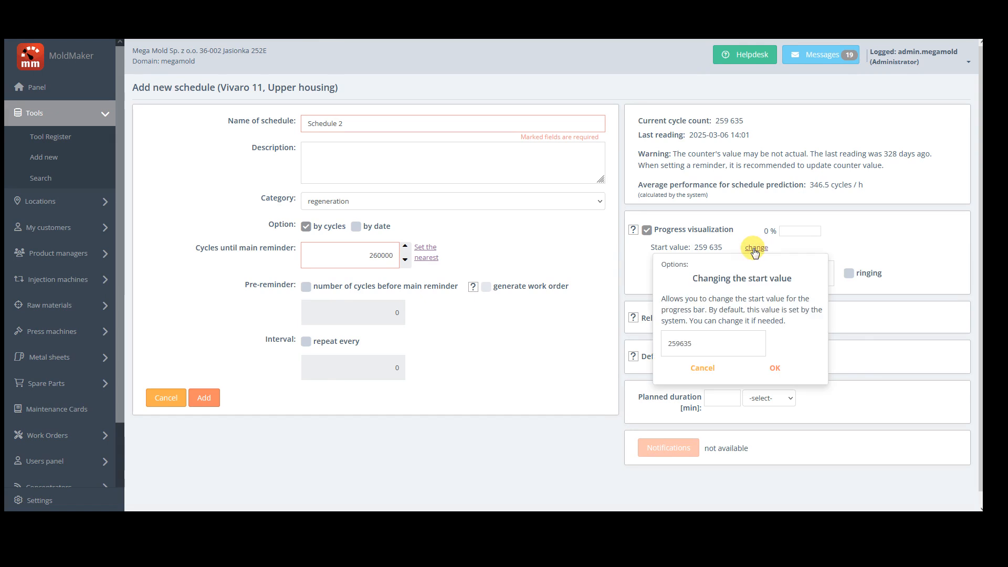
click(703, 368)
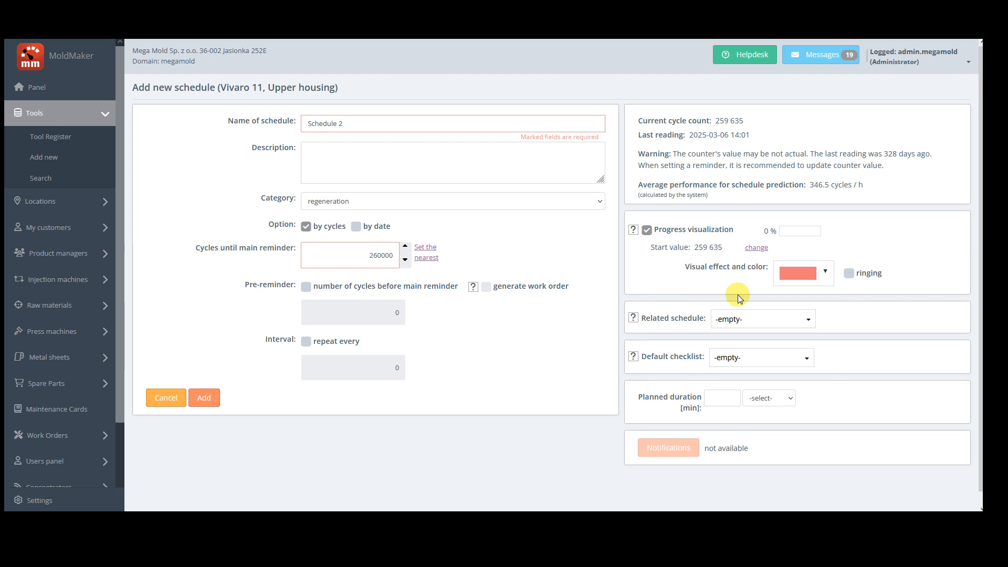
click(808, 319)
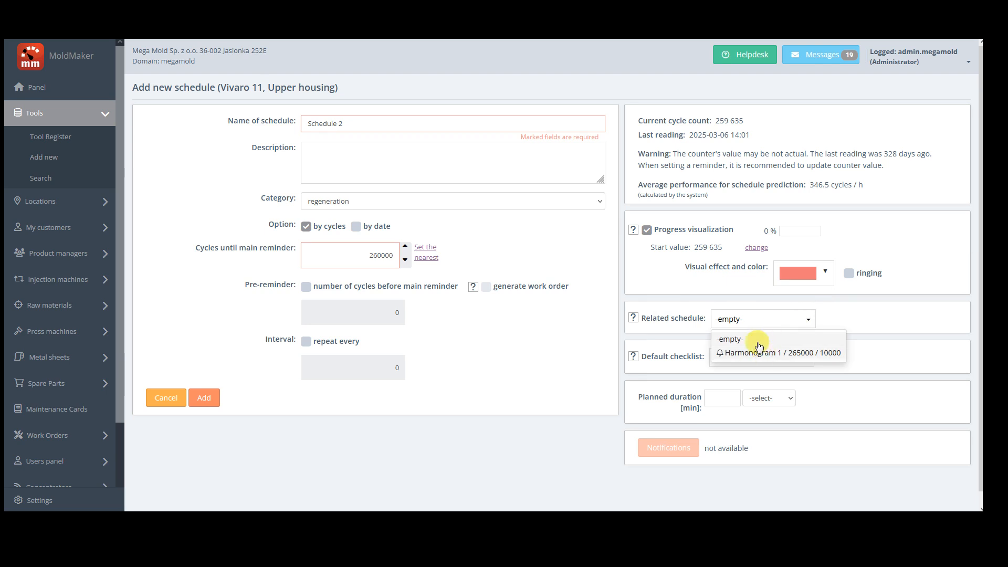
click(852, 315)
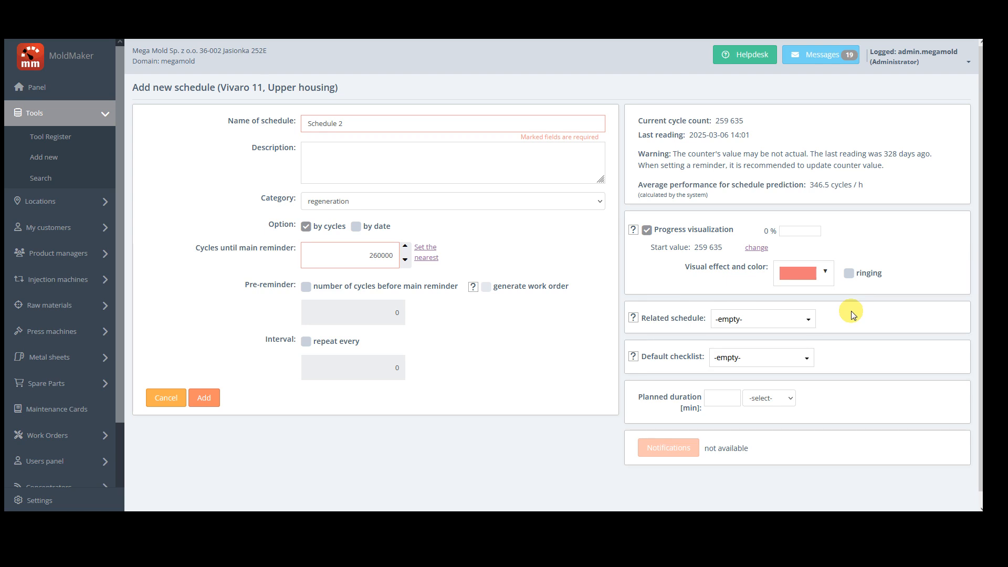
Step: Examine the help on related schedules and default checklists, and the available planned duration choices for the new schedule
click(634, 318)
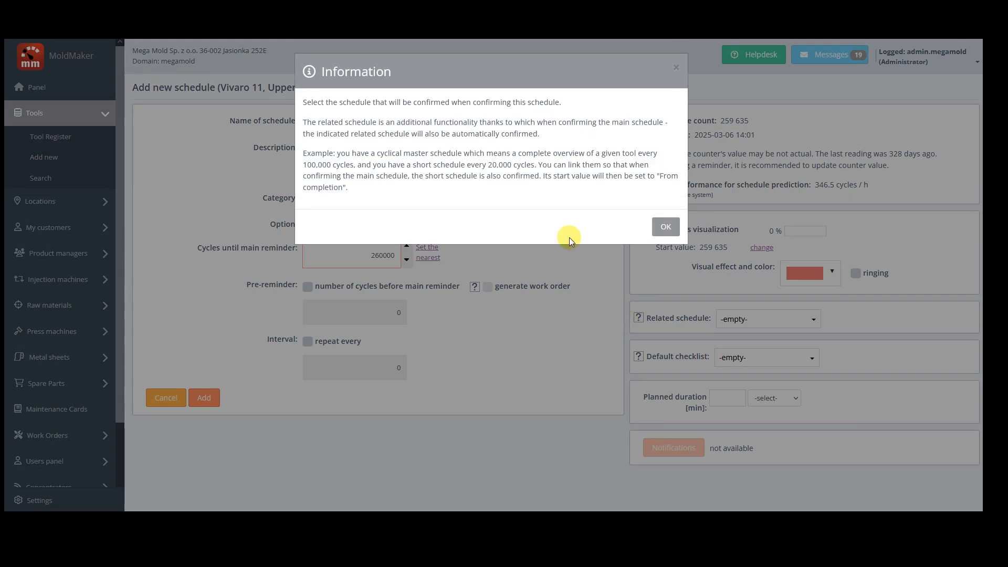
click(666, 227)
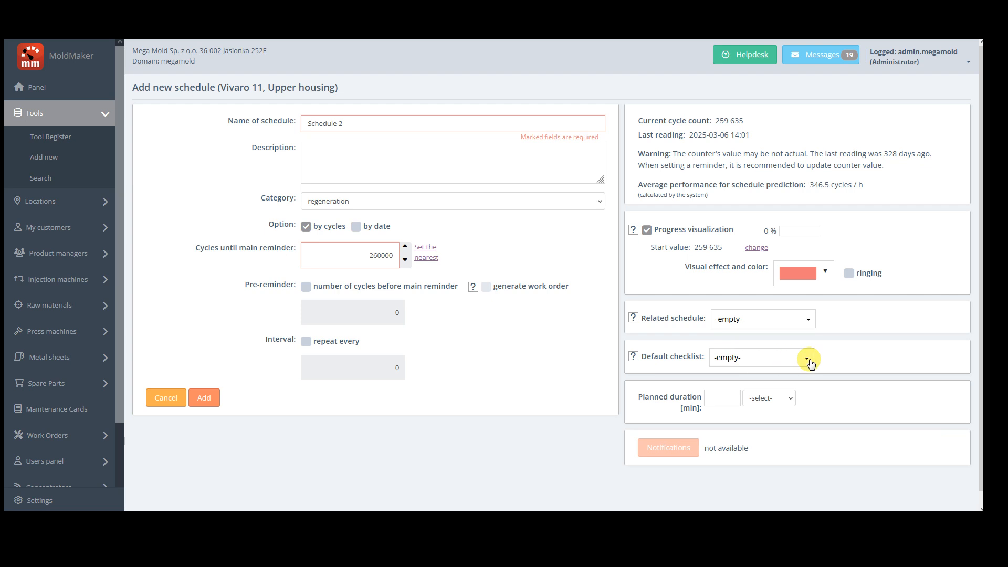
click(634, 357)
click(666, 140)
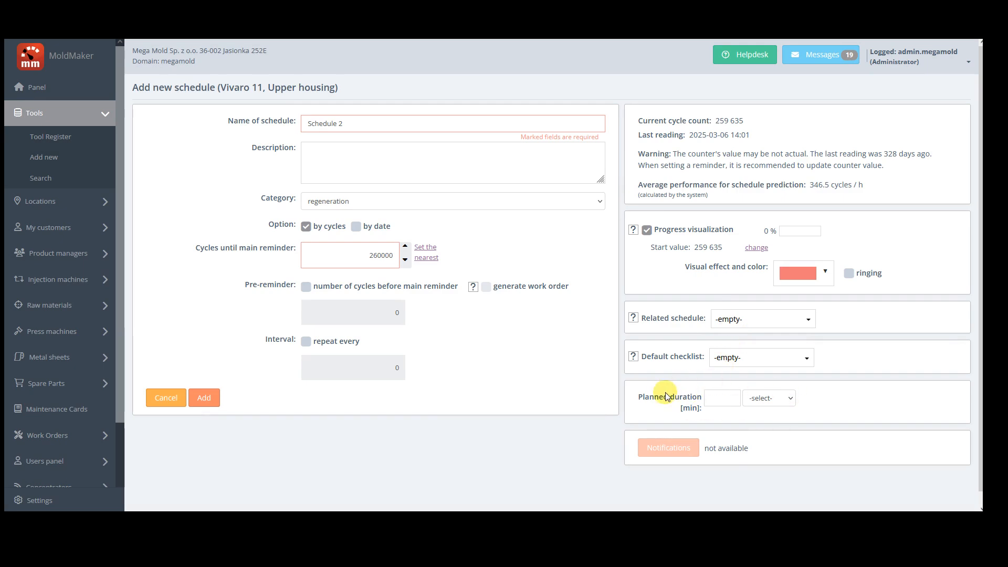
click(786, 400)
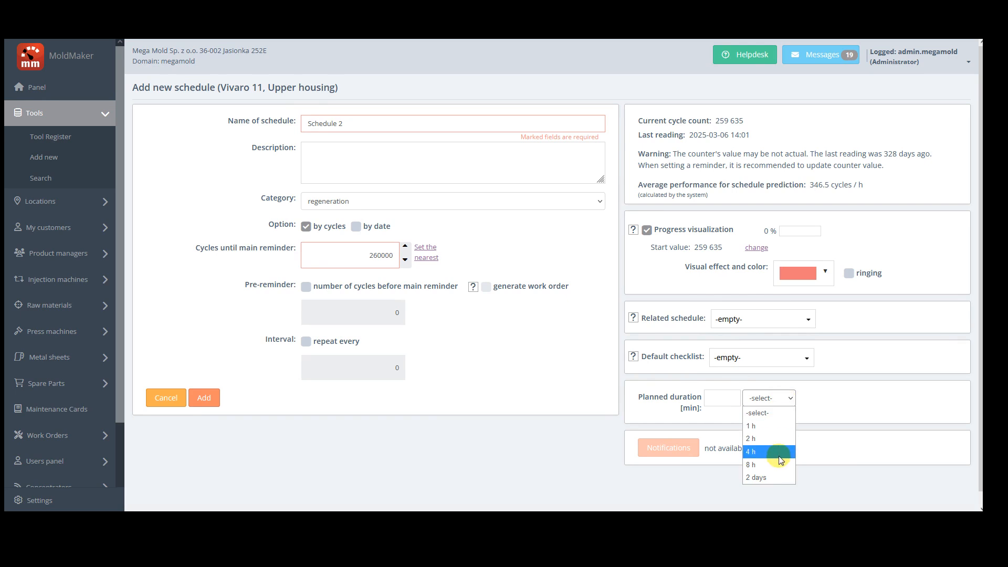
click(813, 400)
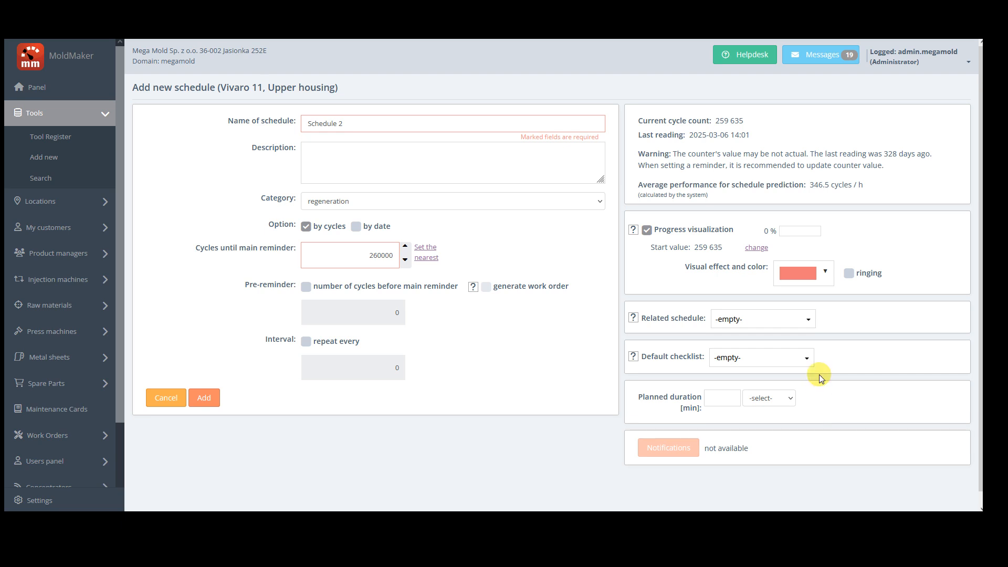
Step: Set the default checklist to Periodic inspection ( for medium tools), rev1 and add Schedule 2 to Vivaro 11
click(806, 359)
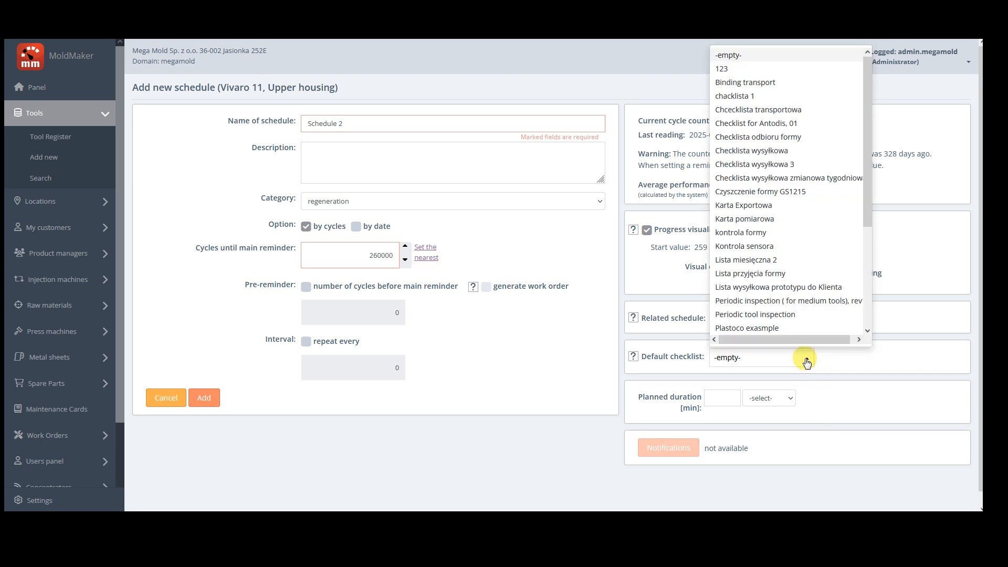
click(788, 302)
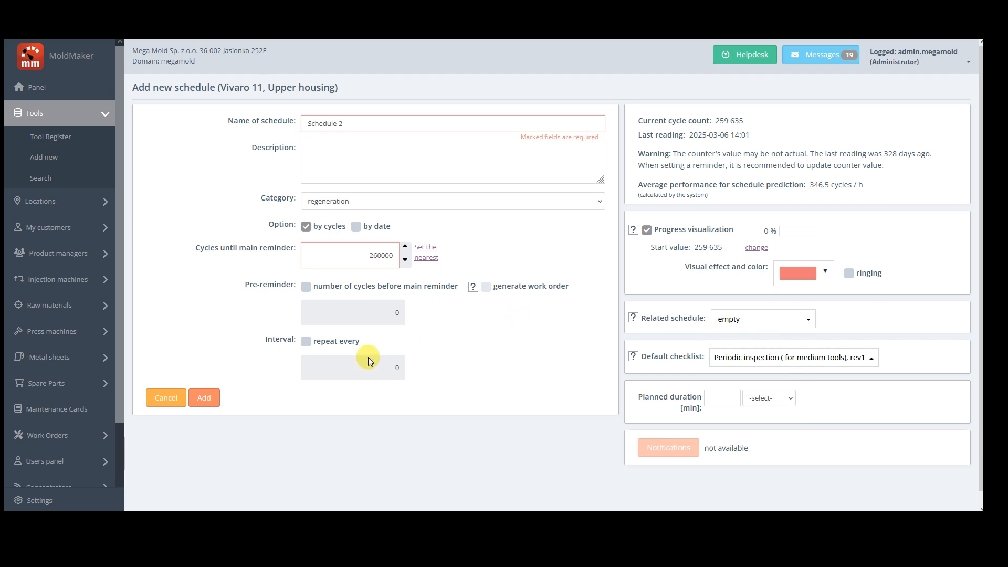
click(204, 397)
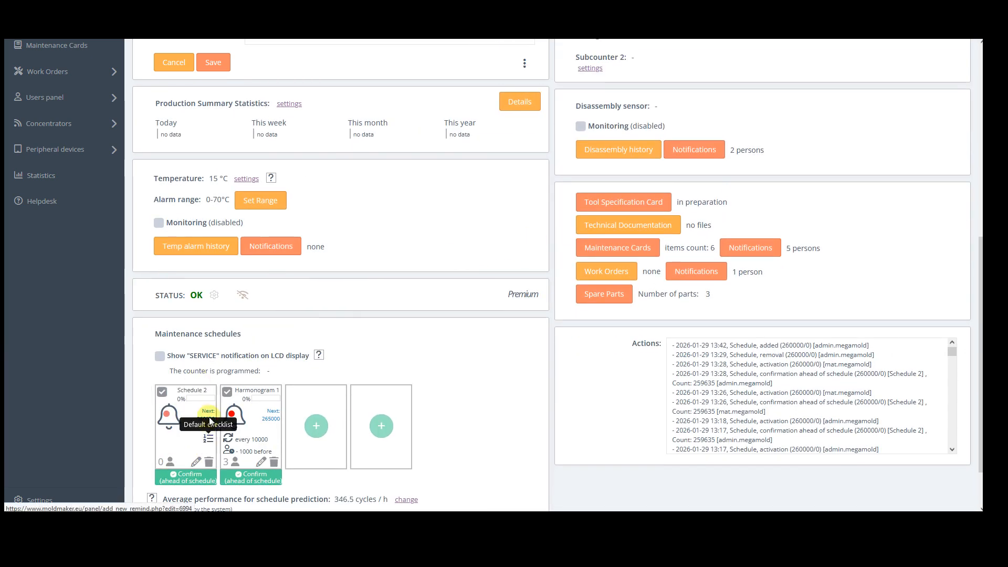
Step: Confirm Vivaro 11's Schedule 2 ahead of schedule with a new maintenance card and no work order
scroll(215, 457, down, 2)
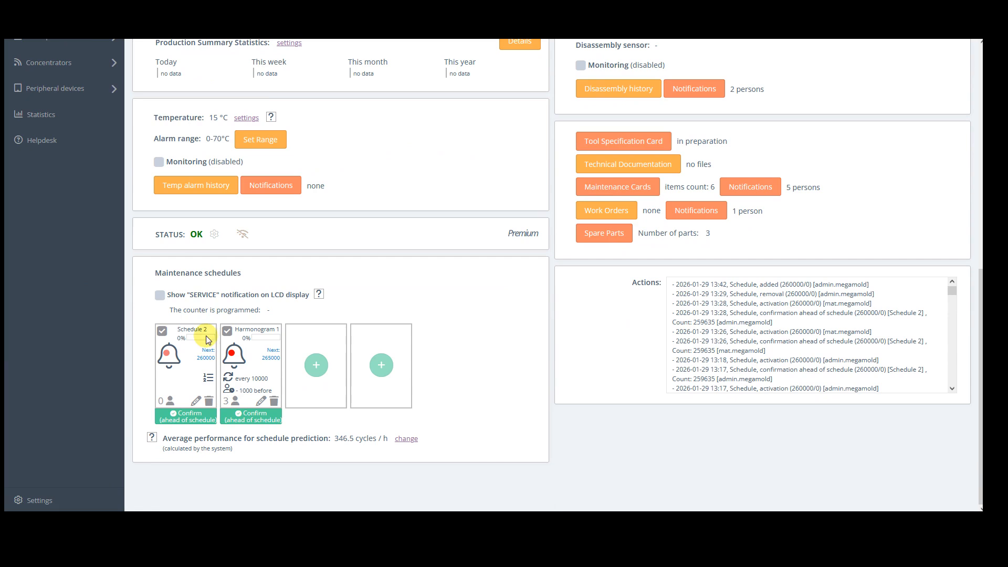
click(190, 416)
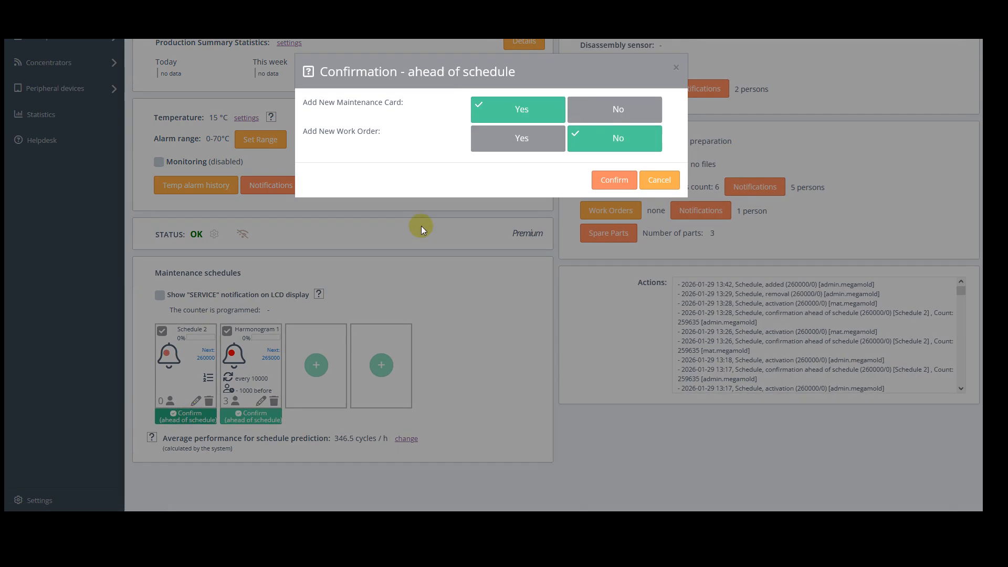
click(503, 115)
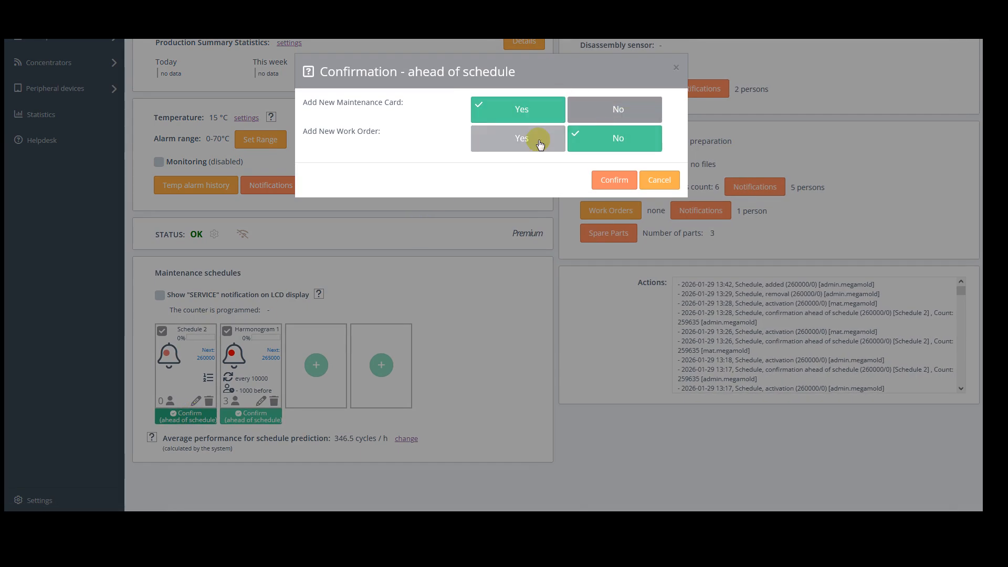
click(615, 182)
click(614, 181)
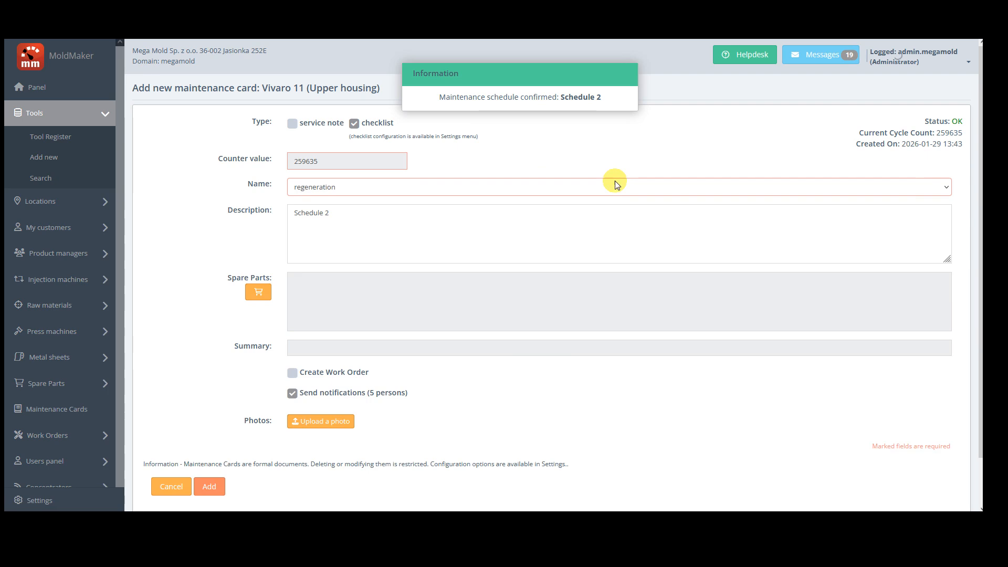
Step: Mark every activity in the maintenance card's checklist as done and enter "comment ..." as the first activity's comment
scroll(395, 239, down, 2)
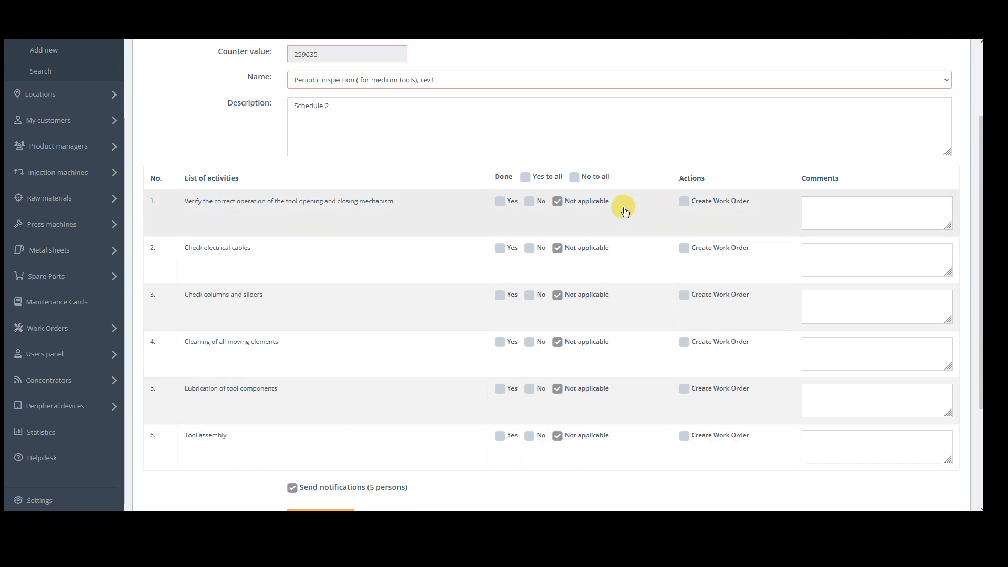
click(500, 201)
click(499, 249)
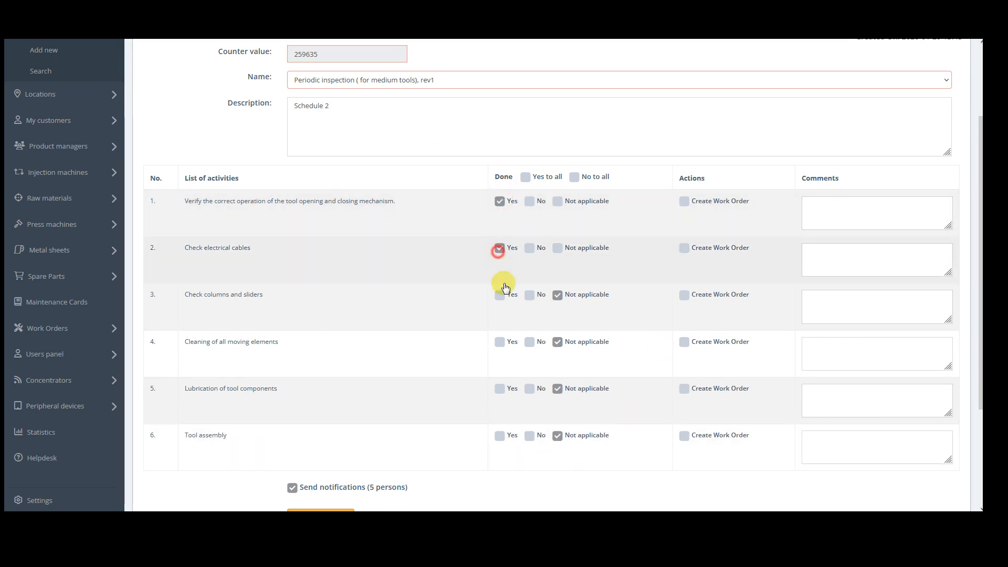
click(500, 295)
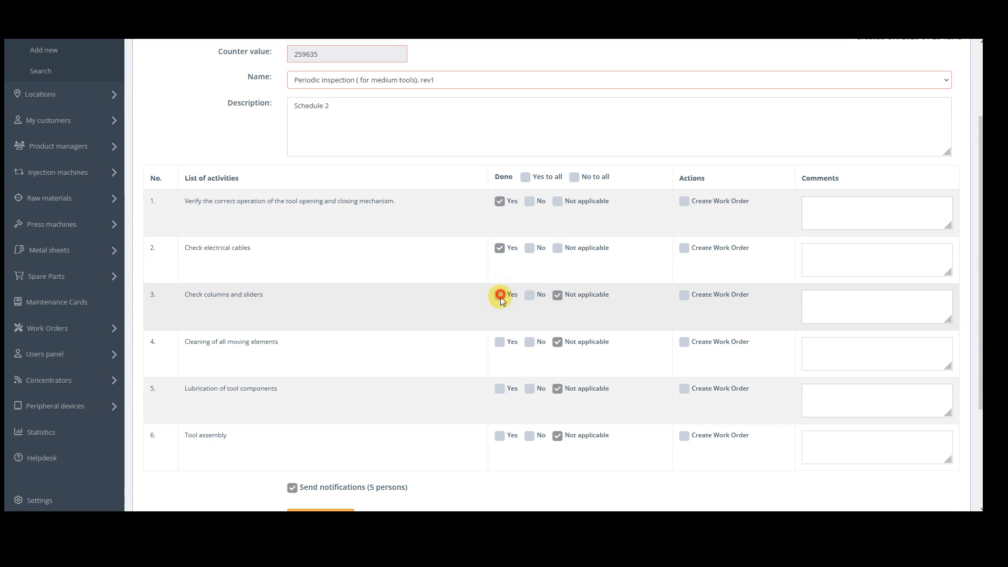
click(527, 178)
click(855, 210)
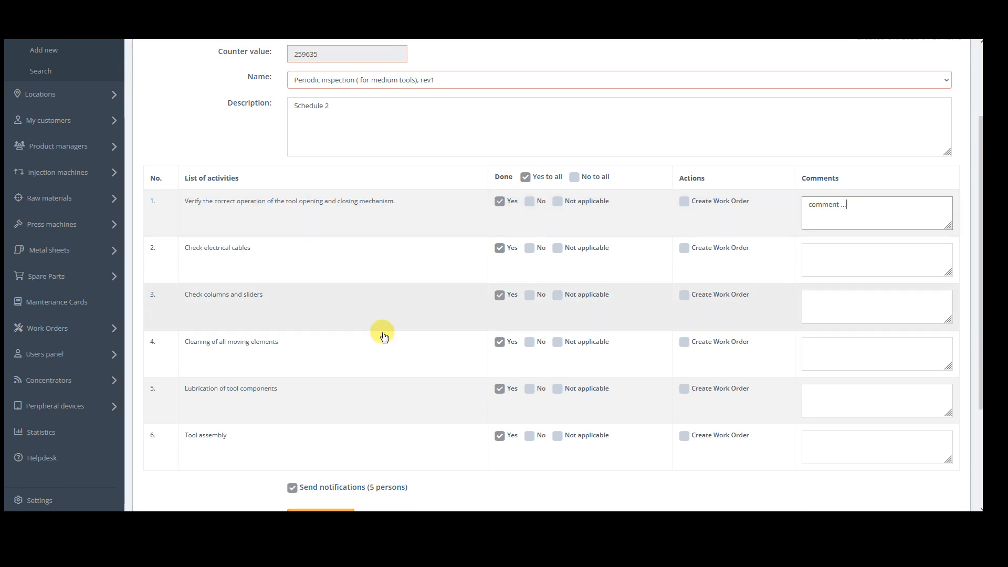
Step: Attach the photo Repair 091739.jpg to Vivaro 11's maintenance card and add the card
scroll(383, 337, down, 3)
click(332, 367)
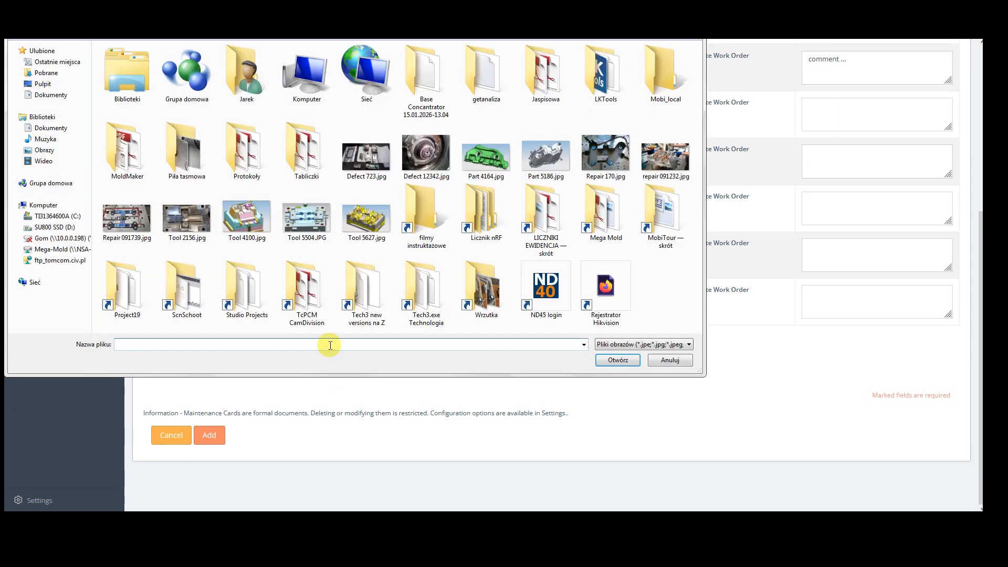
double_click(128, 221)
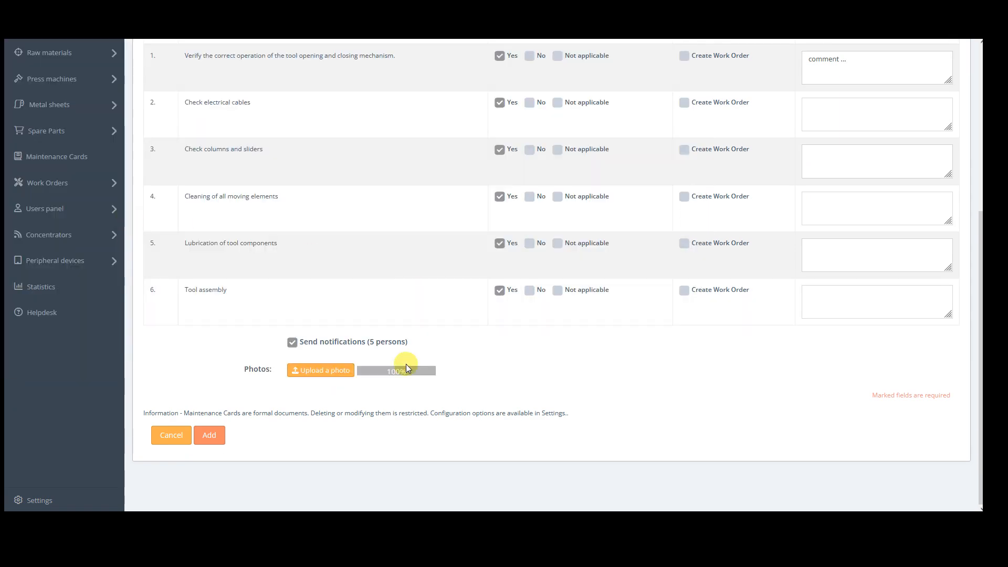
scroll(367, 370, down, 2)
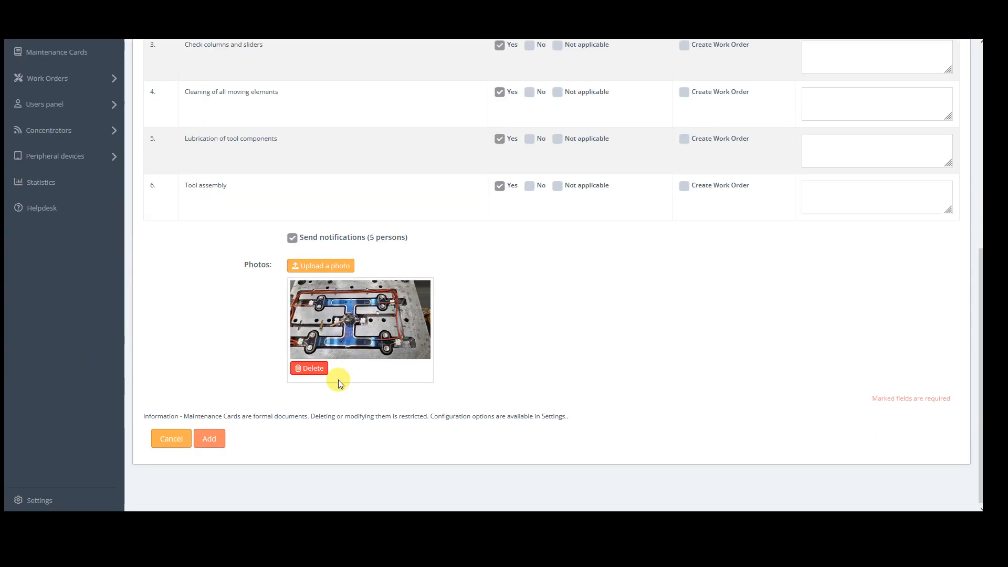
click(210, 435)
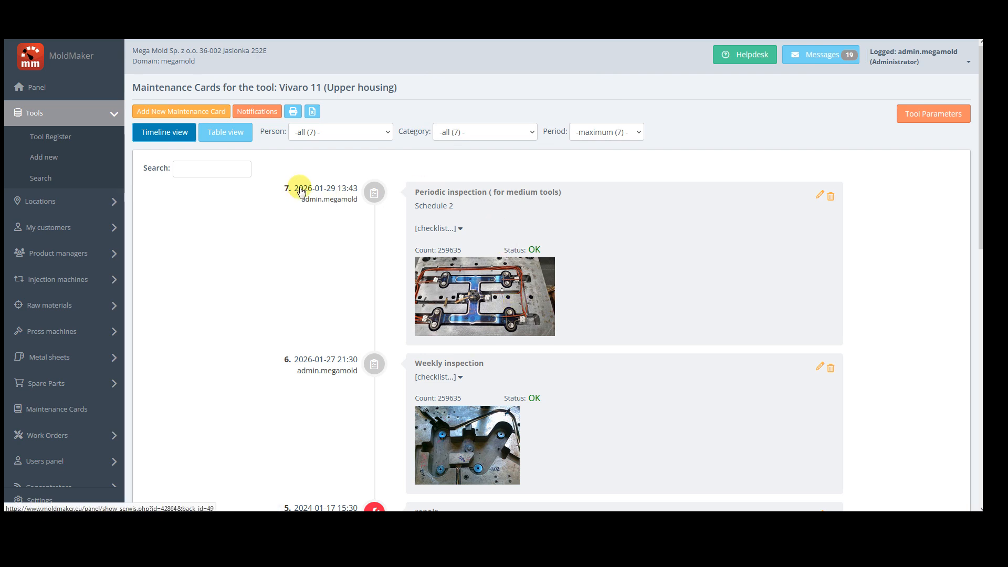
Step: Open Tool 817 P from the Tool Register and start Schedule 3 with the category preventive maintenance and the by cycles option
click(54, 136)
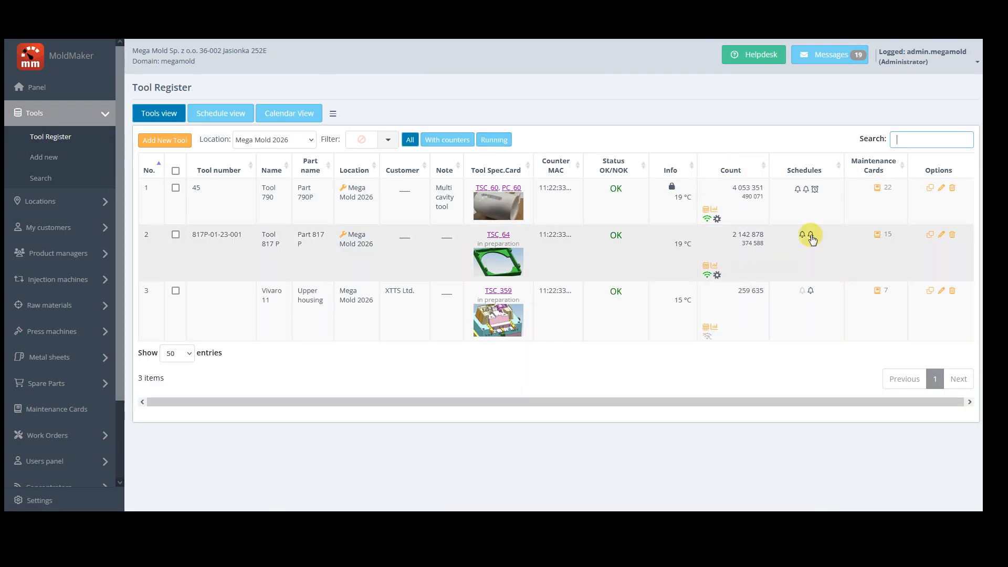
mouse_move(812, 241)
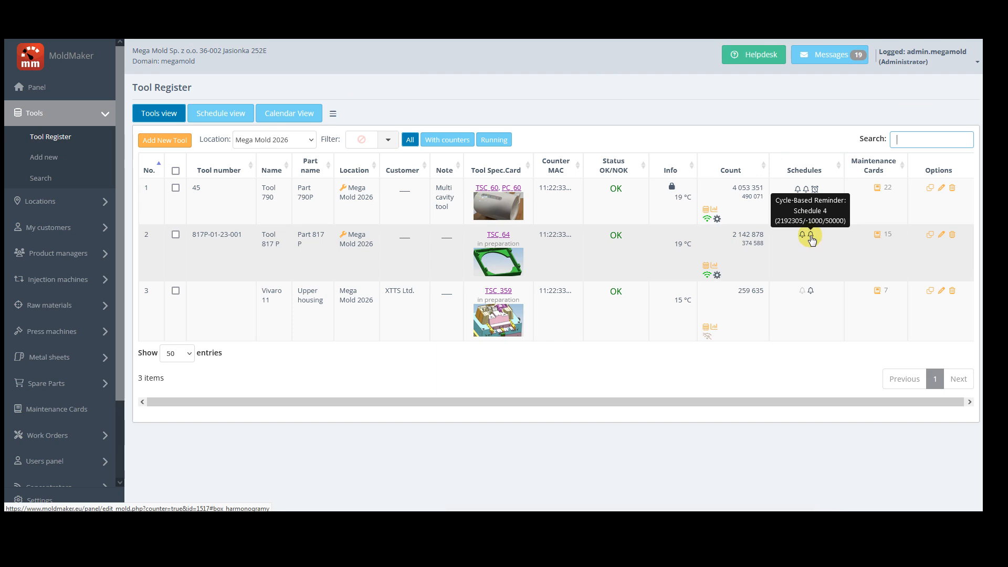
click(811, 237)
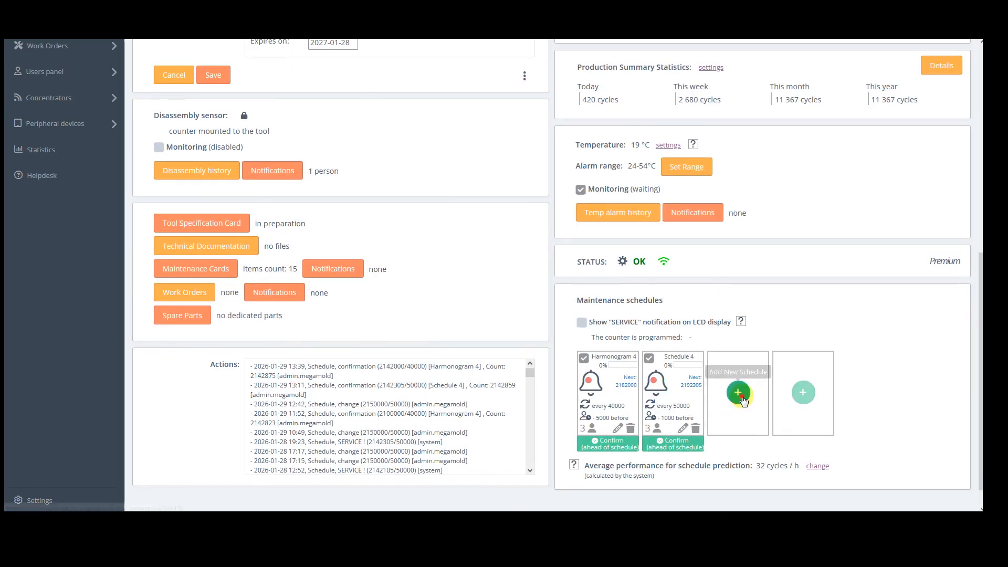
click(737, 392)
click(340, 202)
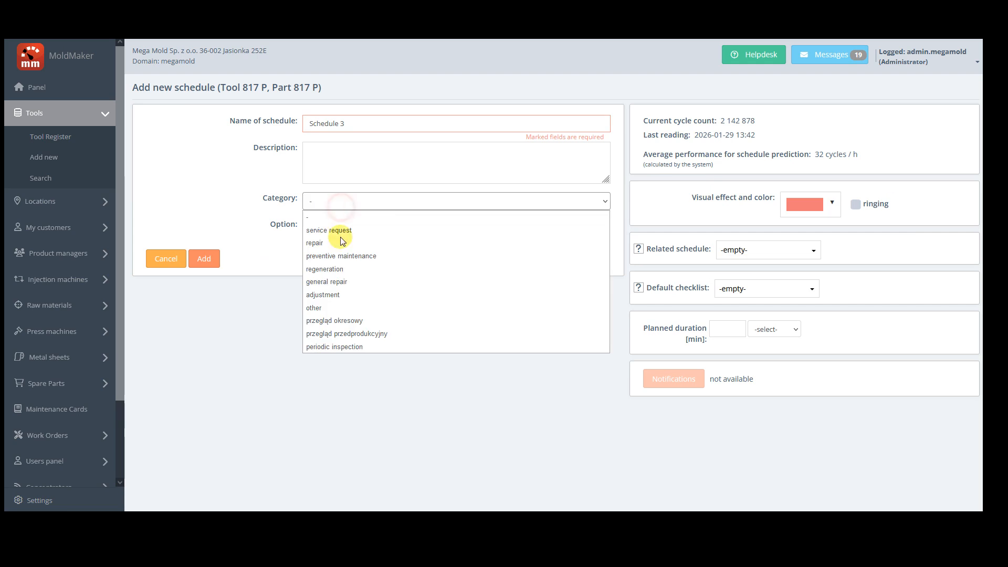
click(343, 257)
click(308, 226)
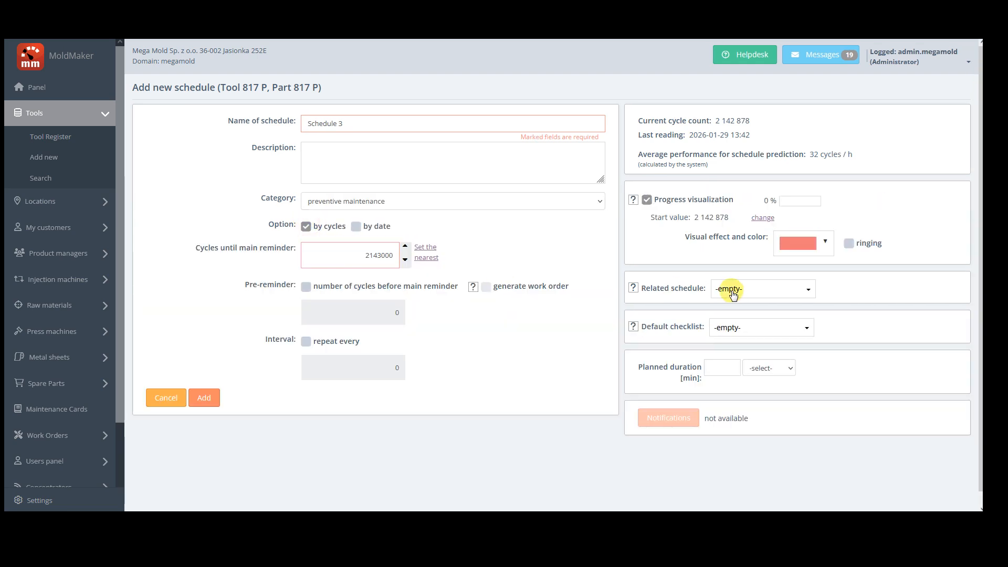
Step: Enable a pre-reminder 1000 cycles before the main reminder, set the planned duration to 8 h and add Schedule 3
click(306, 287)
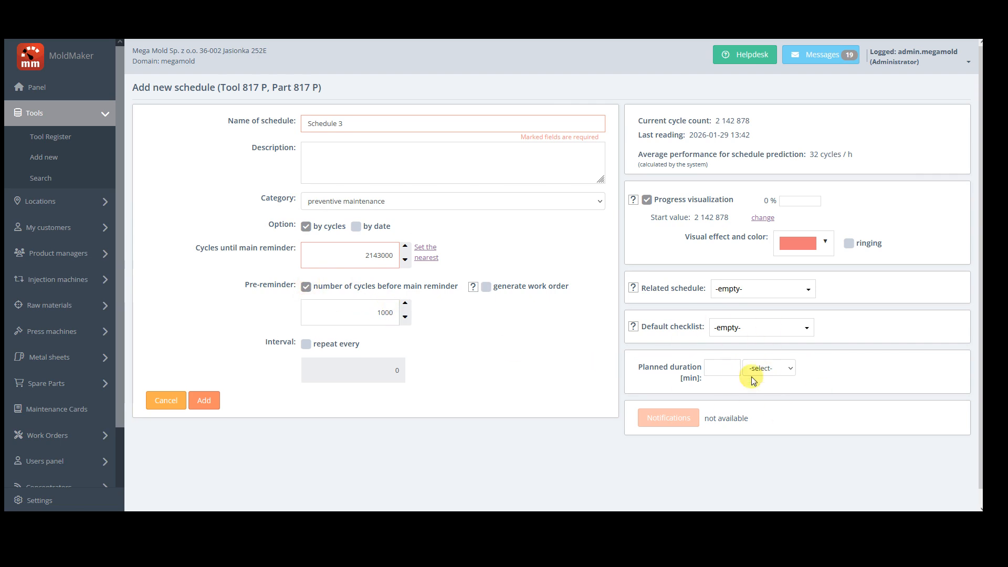
click(783, 369)
click(772, 436)
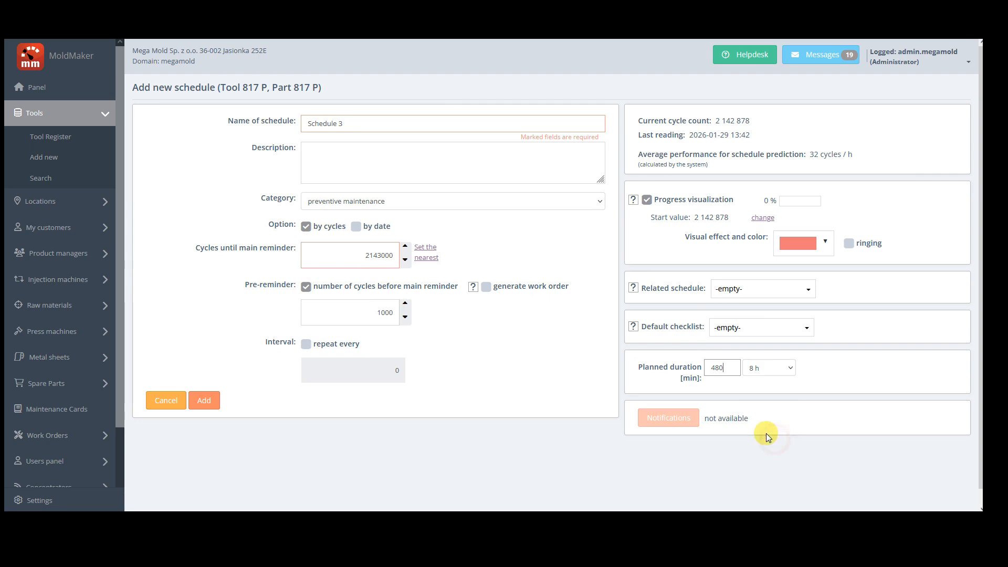
click(205, 401)
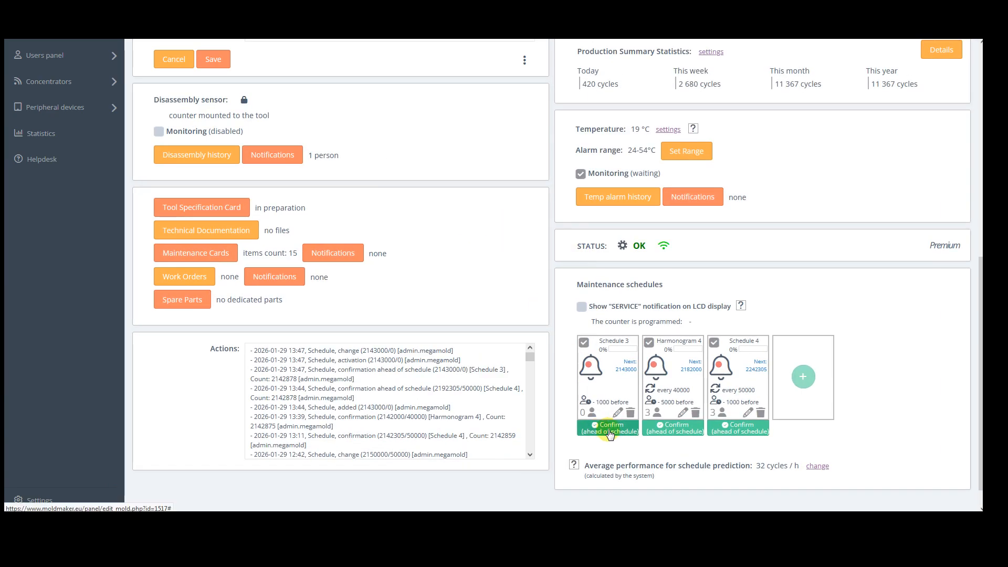
Step: Confirm Tool 817 P's Schedule 3 ahead of schedule with a new work order and no maintenance card
click(610, 432)
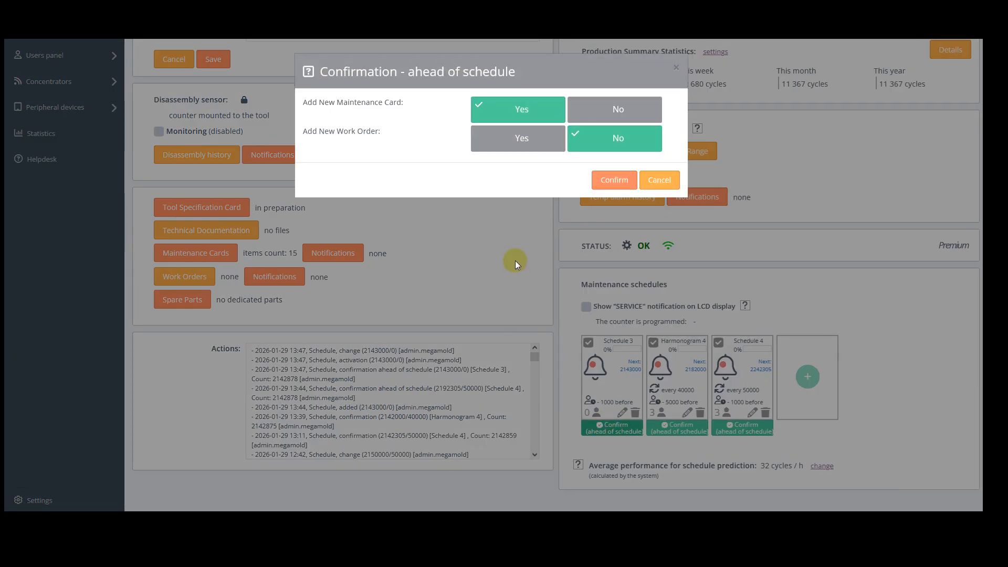
click(589, 109)
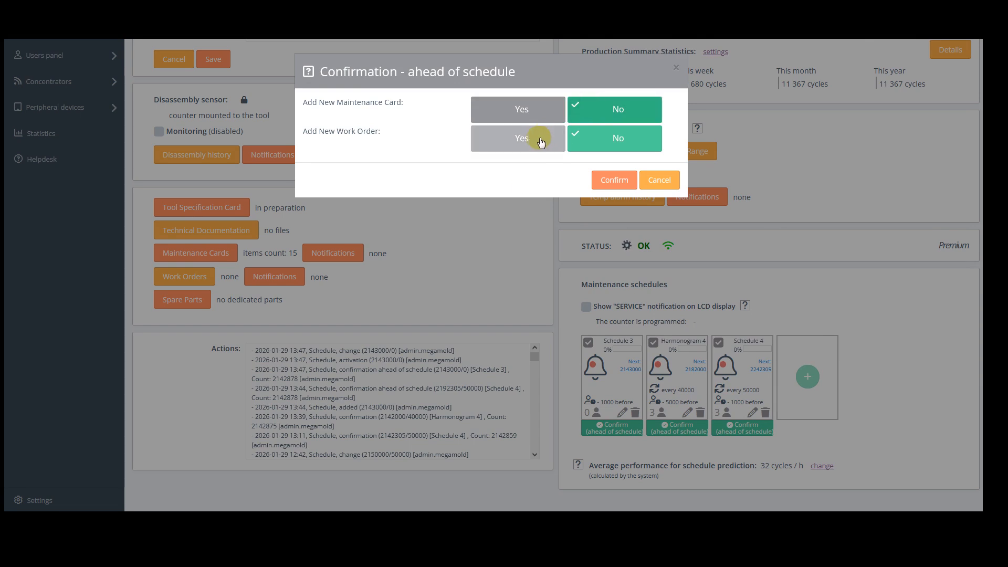
click(540, 143)
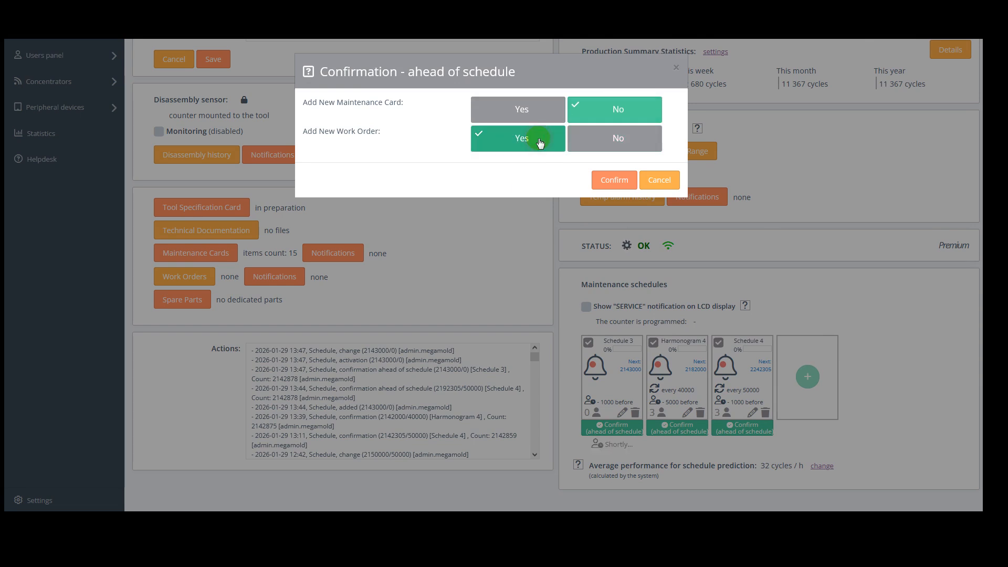
click(614, 179)
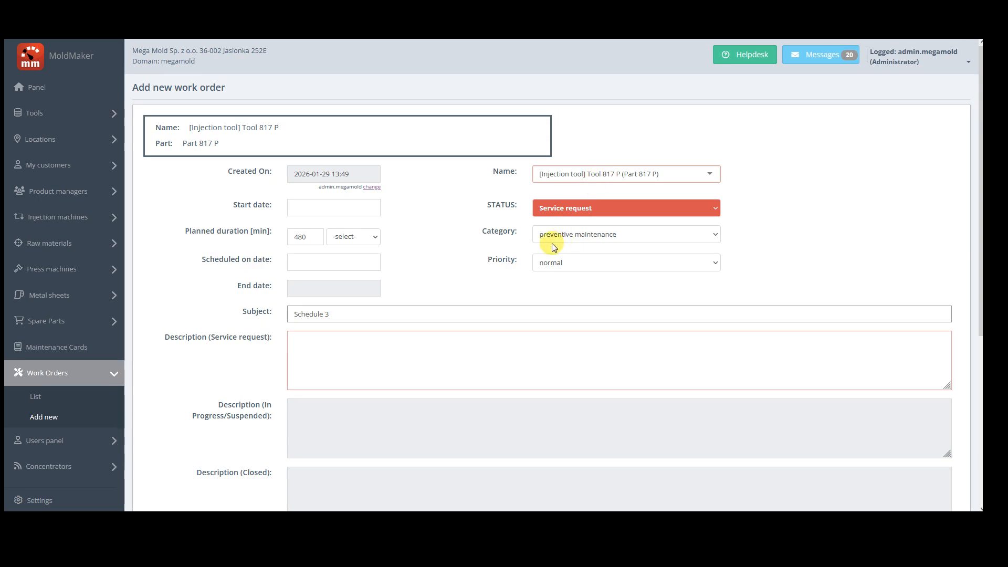
Step: Examine the new work order's planned duration and the other details carried over from Schedule 3
double_click(319, 237)
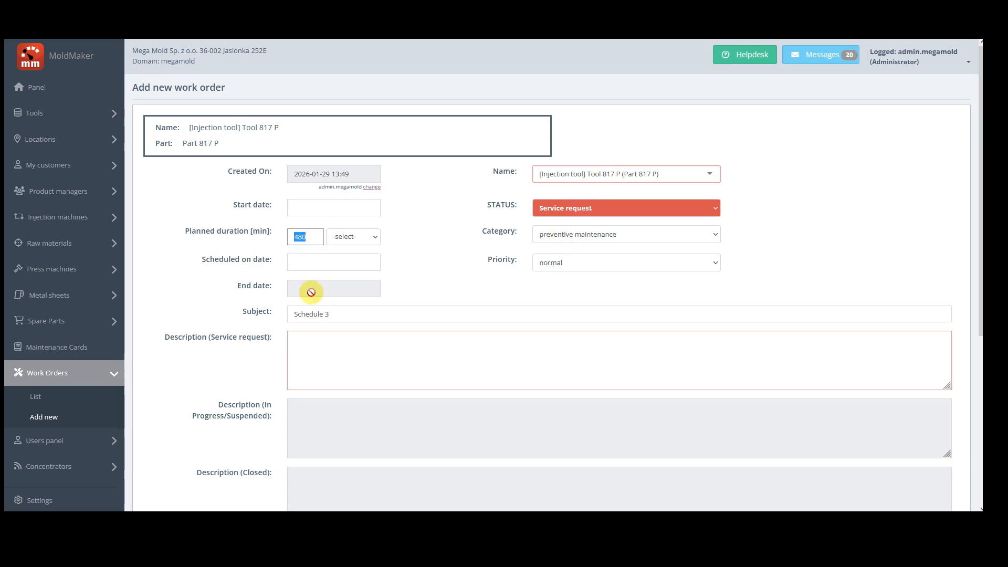
click(376, 236)
click(375, 237)
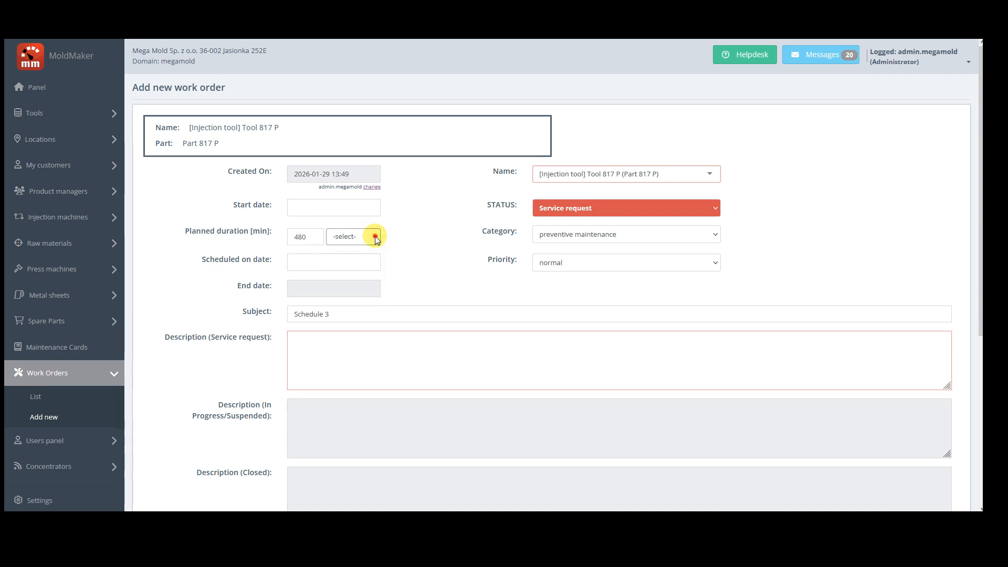
double_click(299, 236)
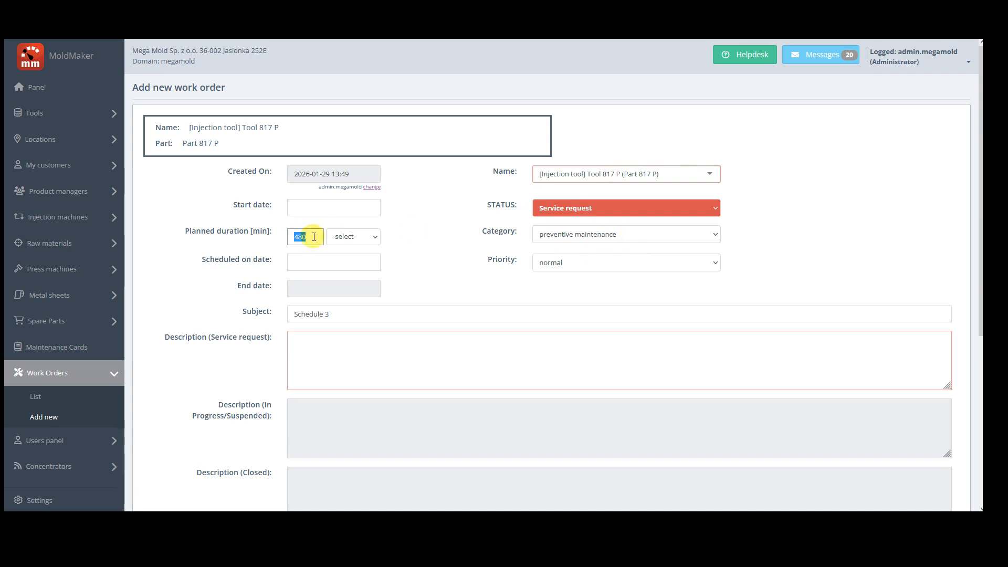
scroll(285, 237, down, 5)
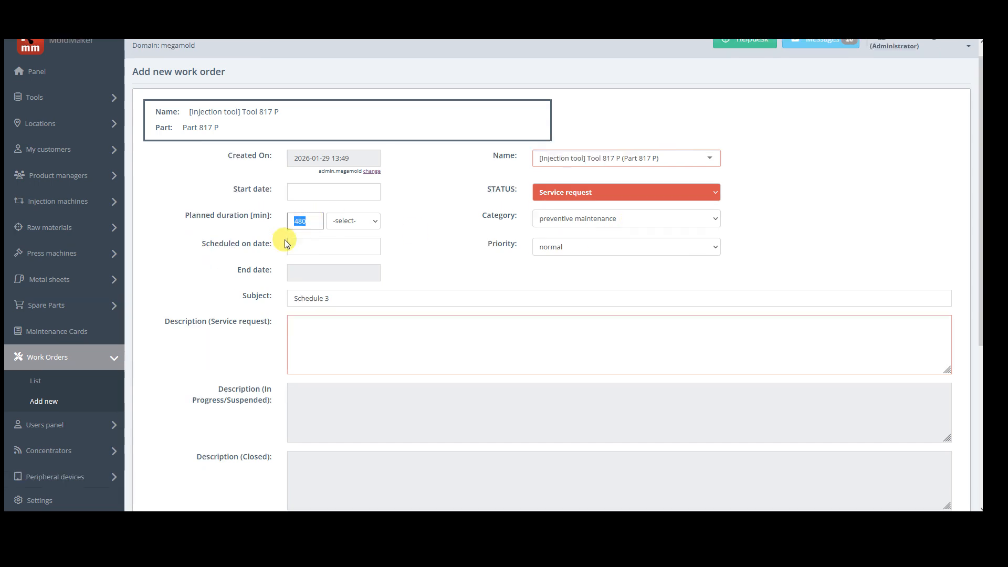
scroll(286, 235, up, 5)
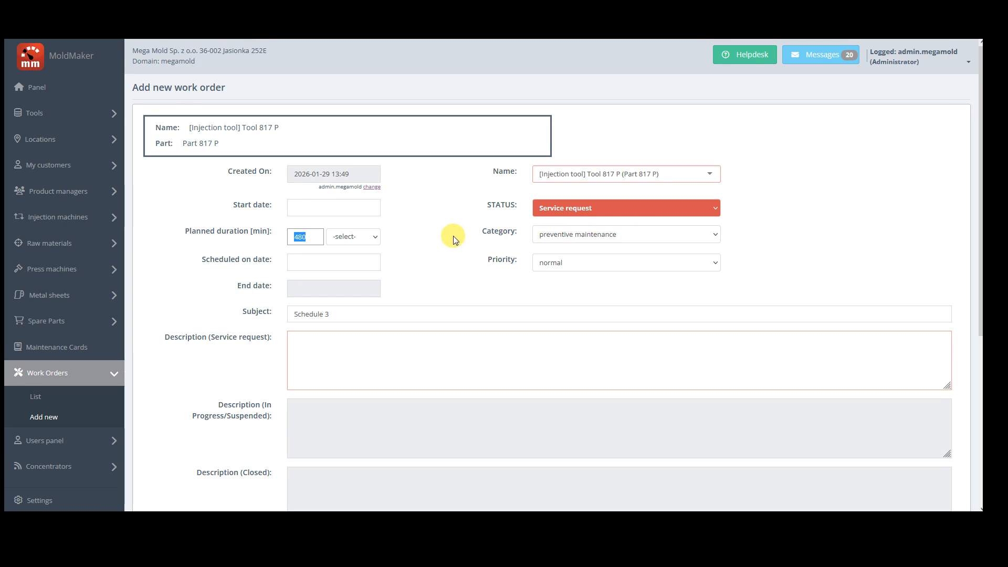
scroll(453, 235, down, 2)
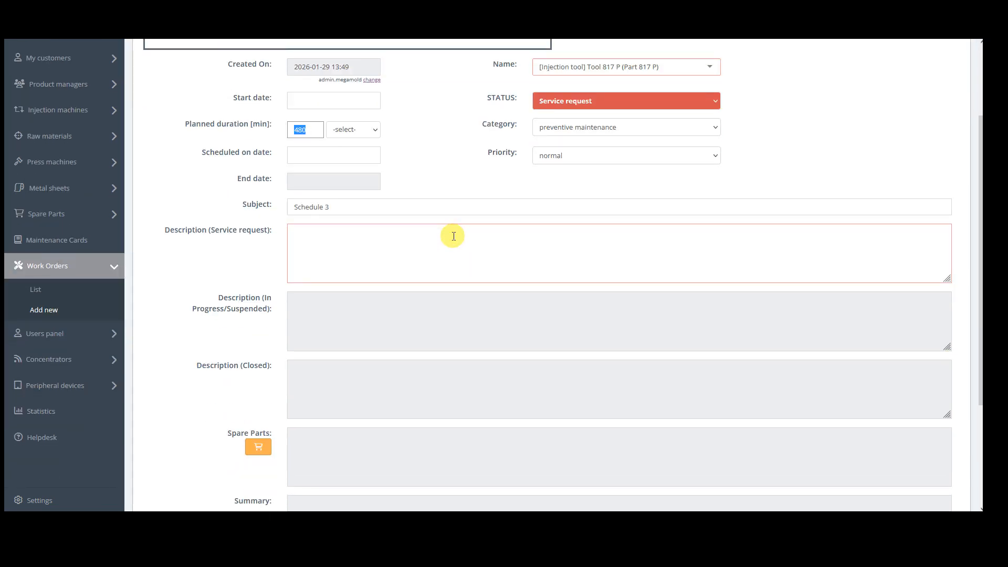
scroll(454, 236, up, 2)
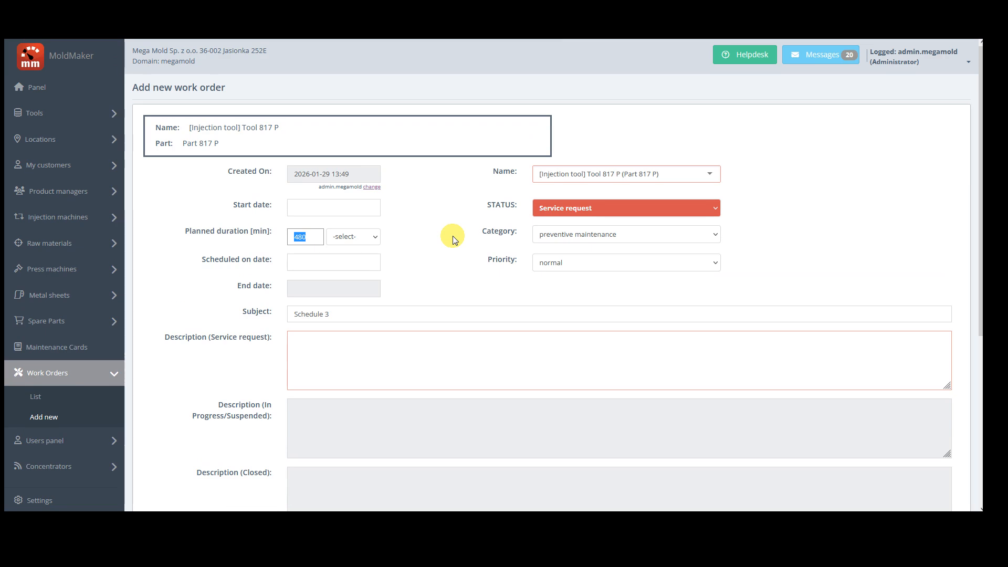